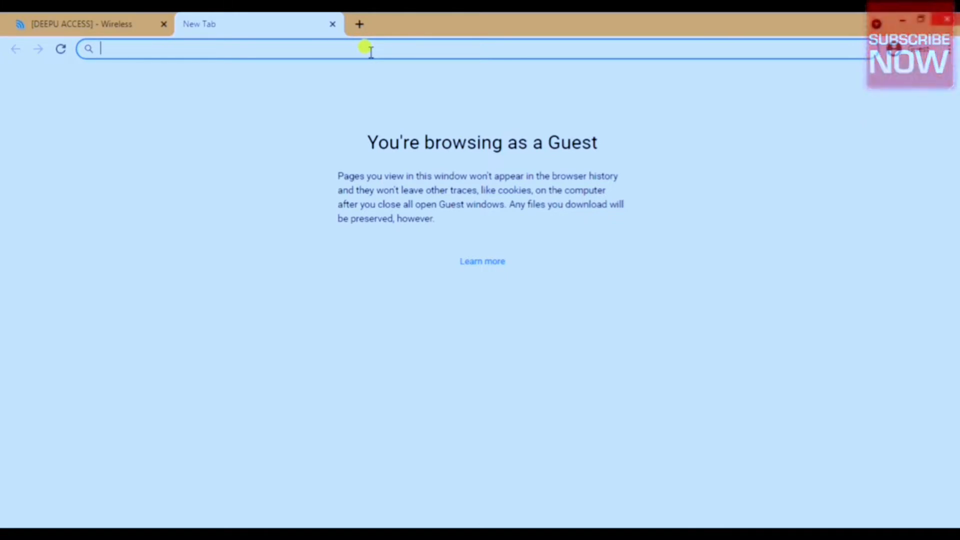
# Open the device page at 192.168.1.20 and proceed past the connection privacy warning.
pyautogui.write('192')
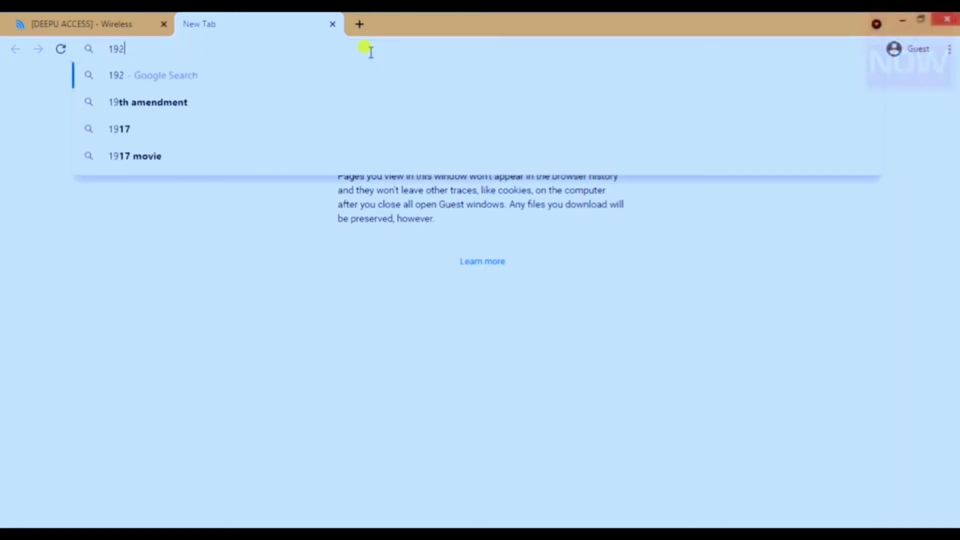
pyautogui.write('.168')
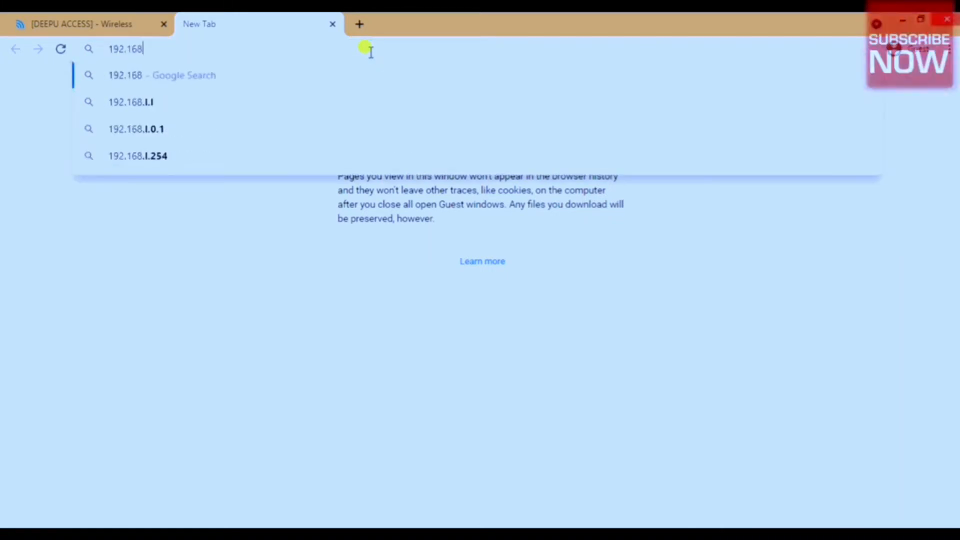
pyautogui.write('.1')
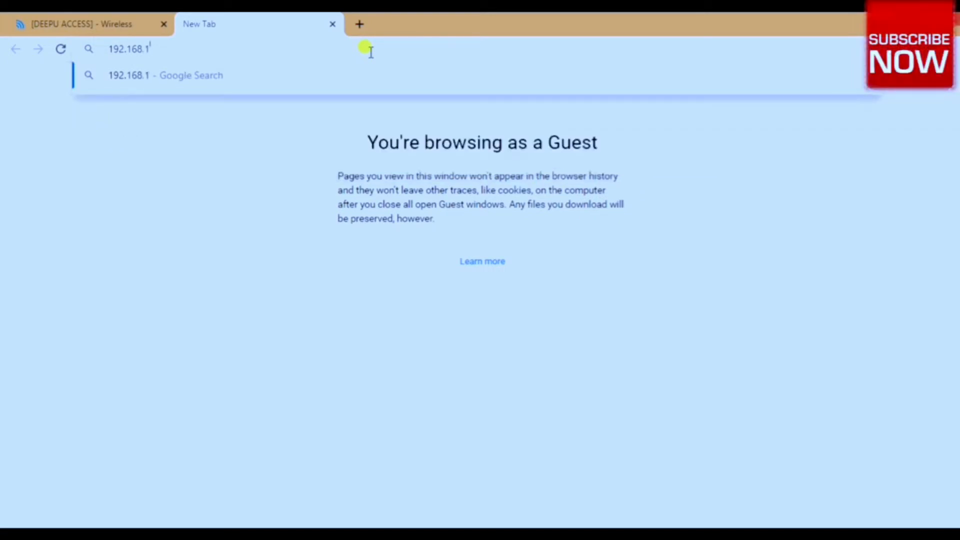
pyautogui.write('.20')
pyautogui.press('Return')
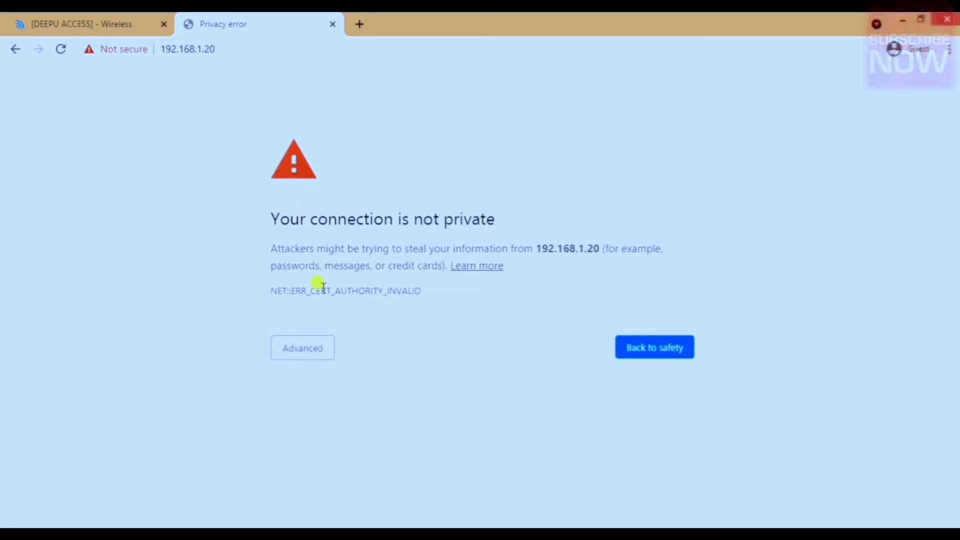
pyautogui.click(305, 354)
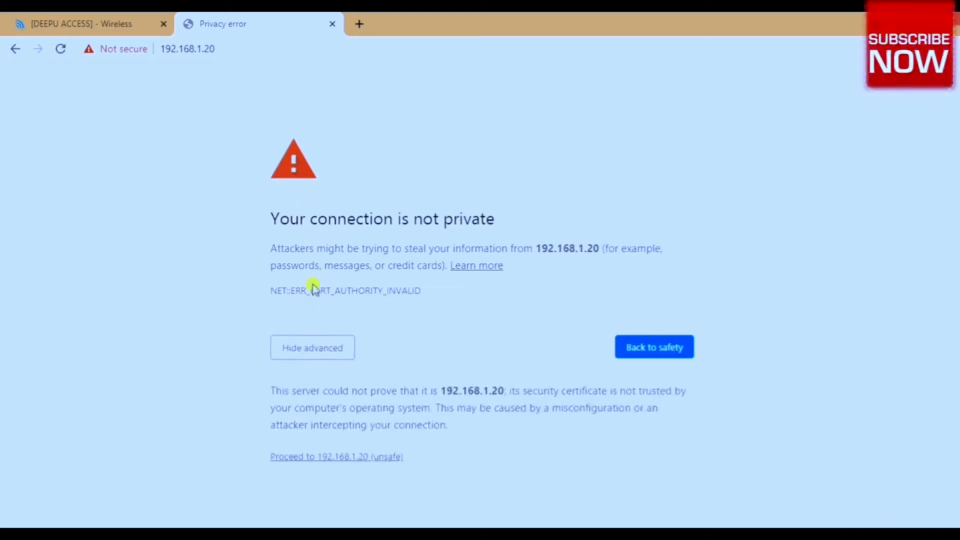
pyautogui.click(331, 458)
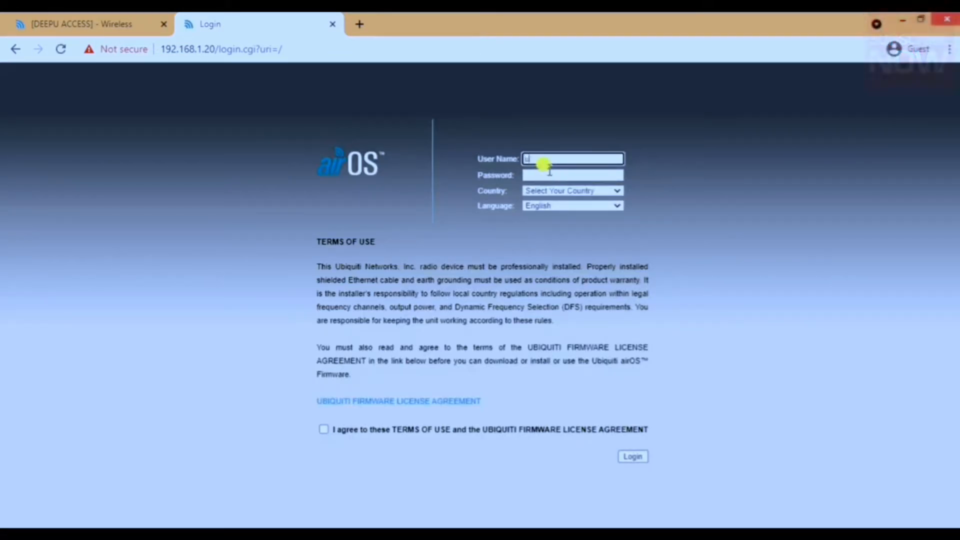
# Log in to airOS as ubnt with the account password, choosing Argentina as the country and accepting the terms of use.
pyautogui.click(549, 172)
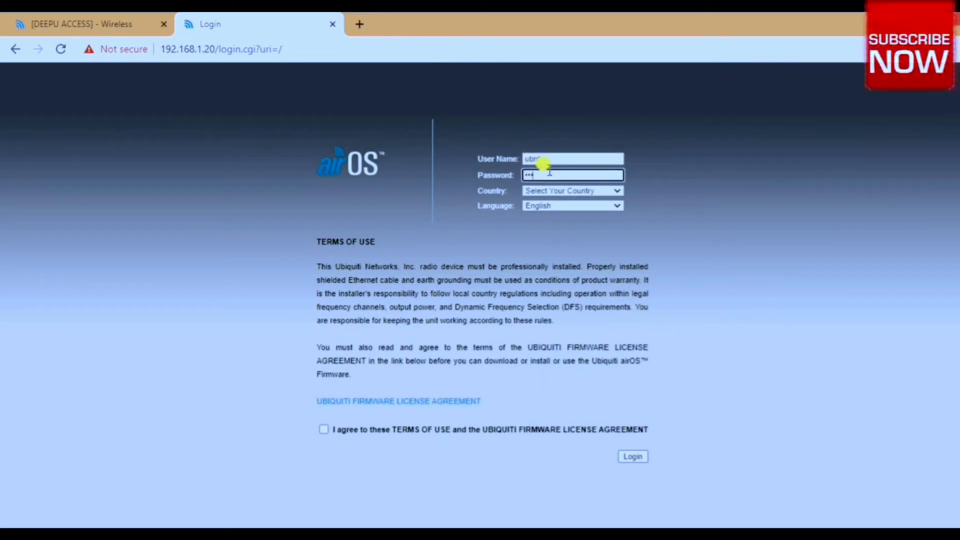
pyautogui.press('Tab')
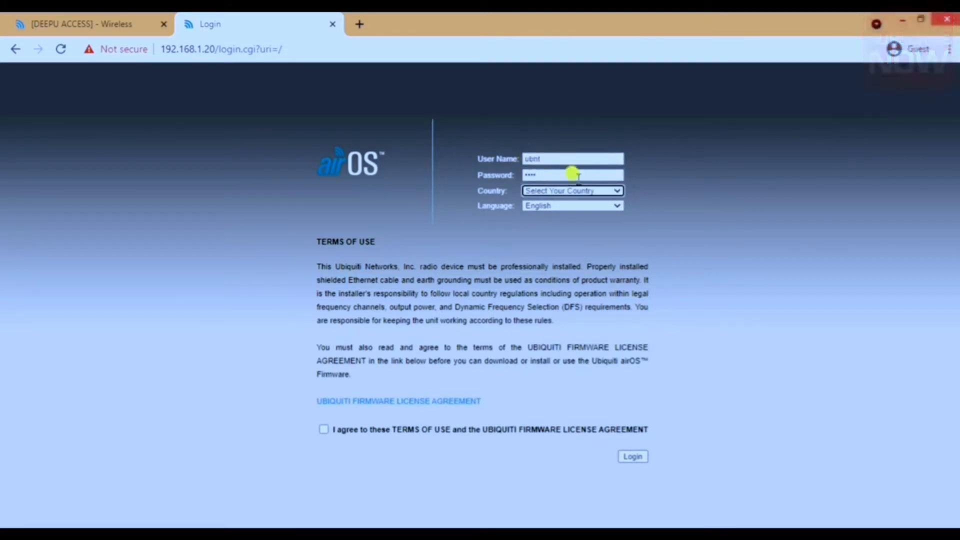
pyautogui.click(596, 189)
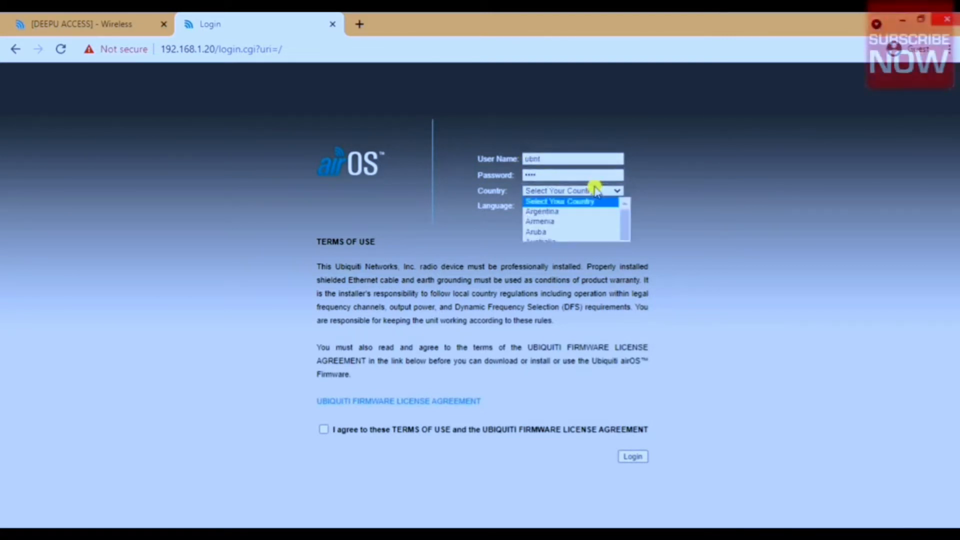
pyautogui.click(579, 212)
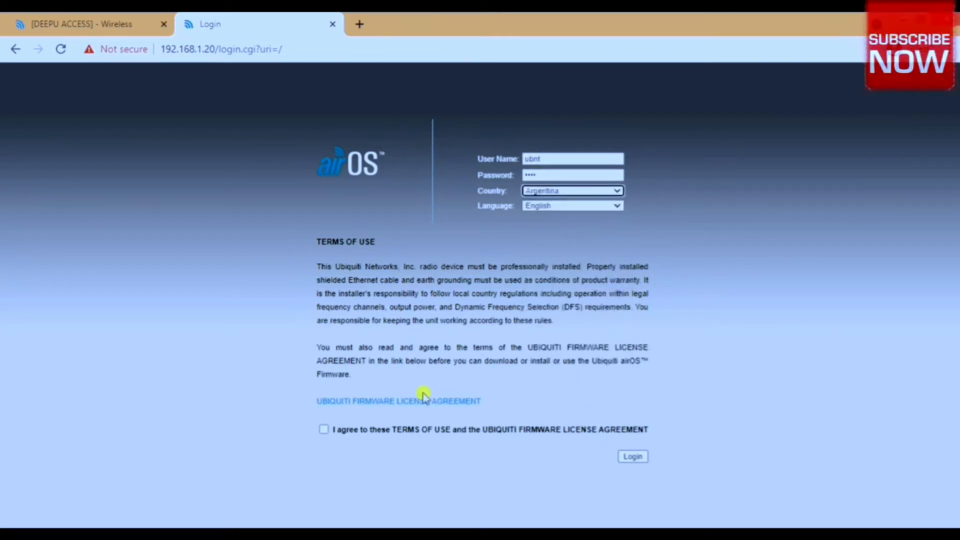
pyautogui.click(352, 431)
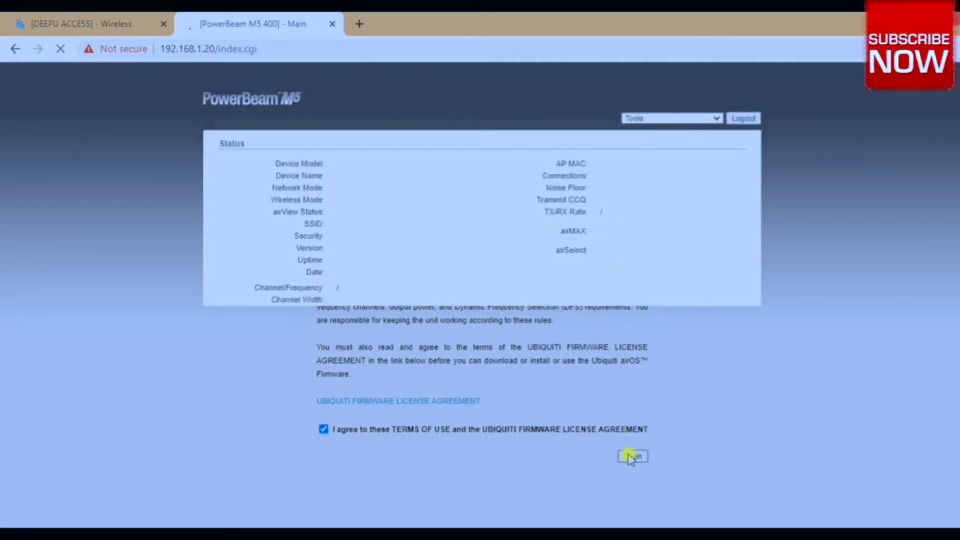
pyautogui.click(923, 503)
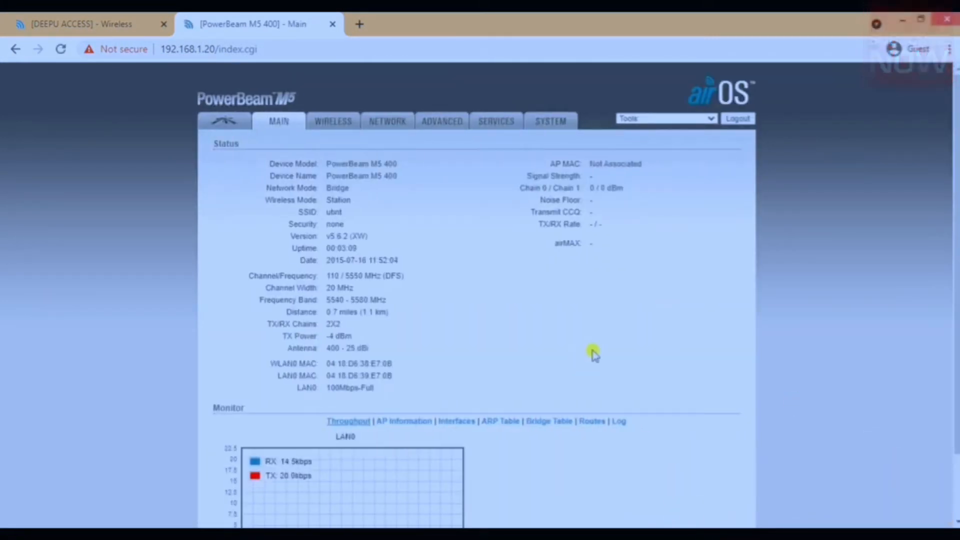
# In the PowerBeam's wireless settings, choose Station mode and enable WDS (Transparent Bridge Mode).
pyautogui.click(325, 125)
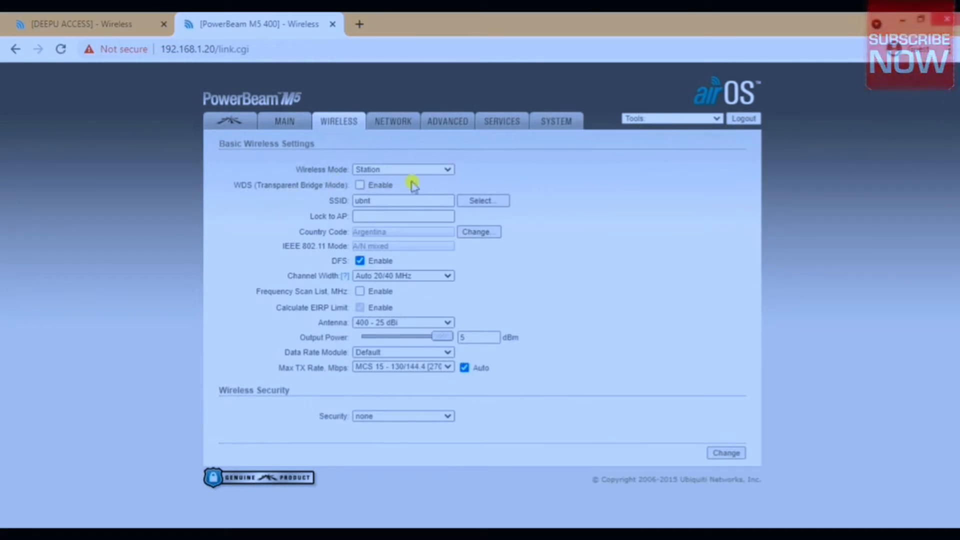
pyautogui.click(436, 170)
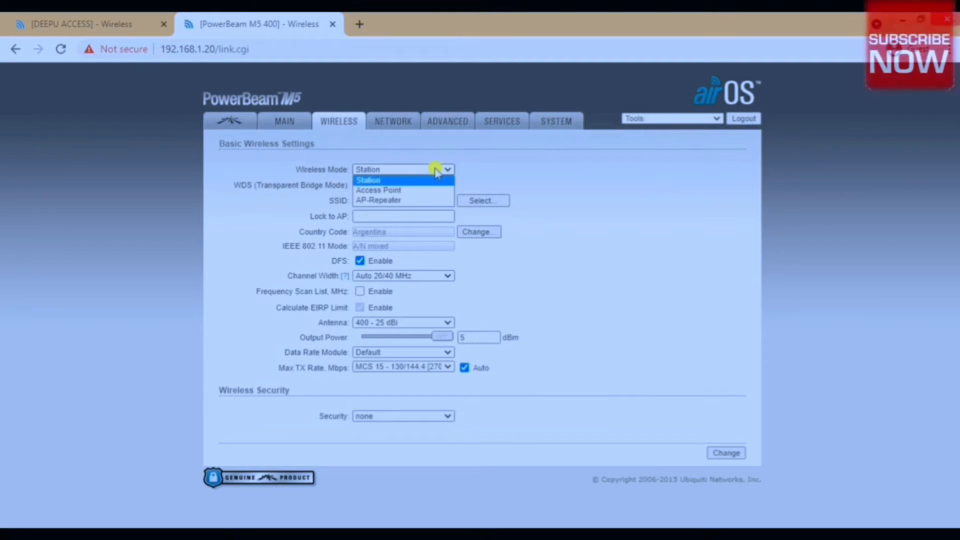
pyautogui.click(393, 181)
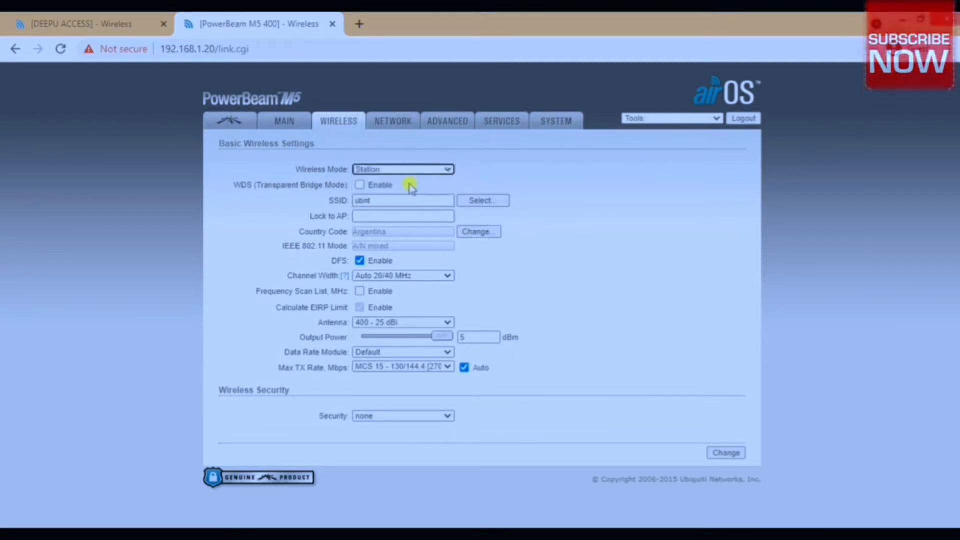
pyautogui.click(359, 186)
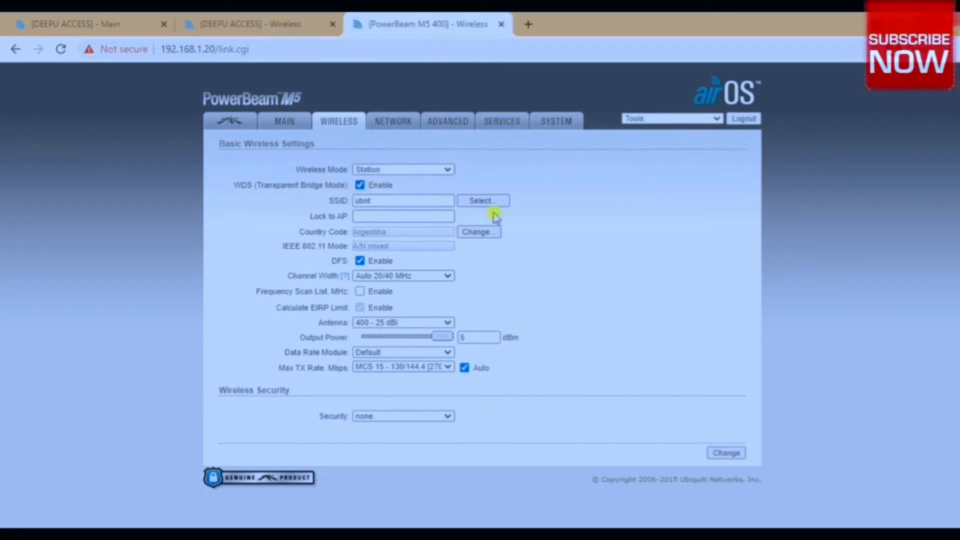
# Try locking the station to the JioPrivateNet access point from a site survey, and leave the wireless settings without saving.
pyautogui.click(502, 201)
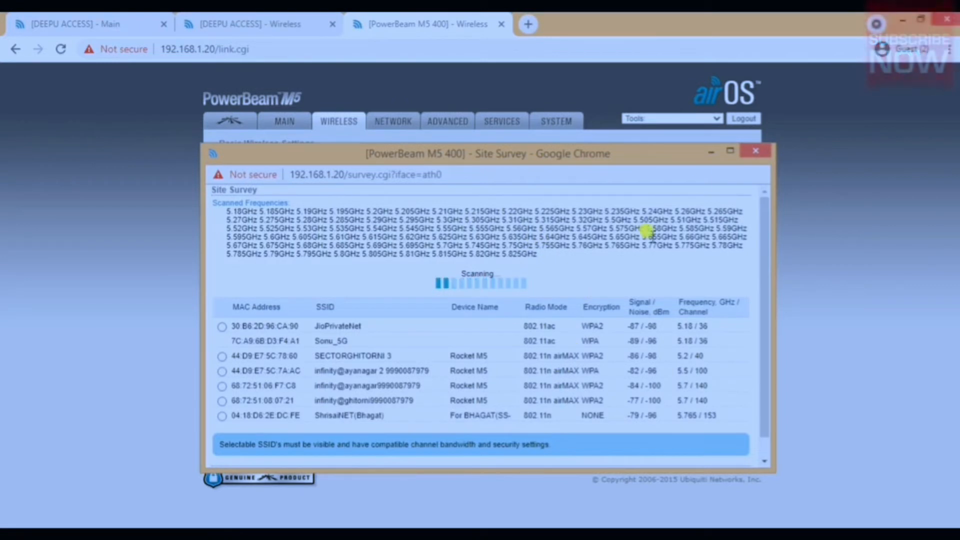
pyautogui.click(729, 150)
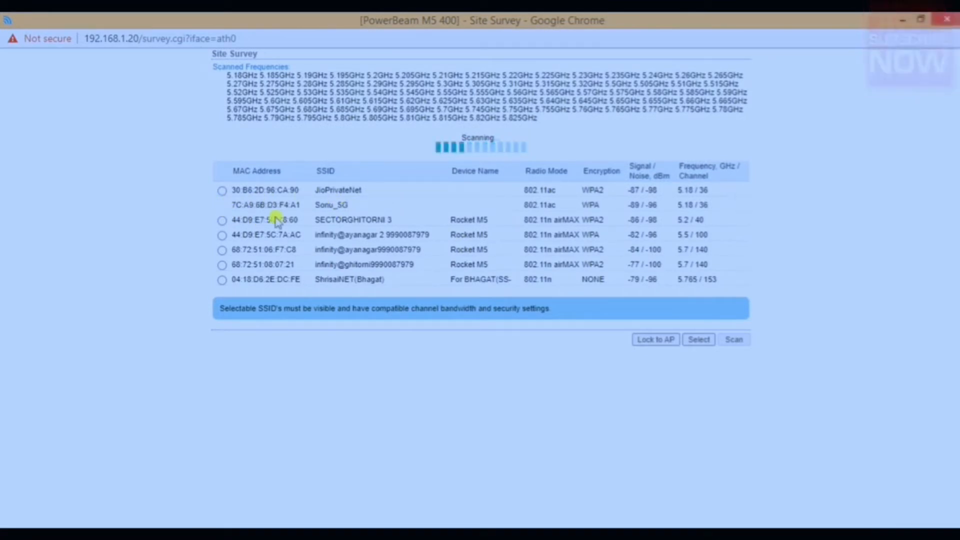
pyautogui.click(222, 192)
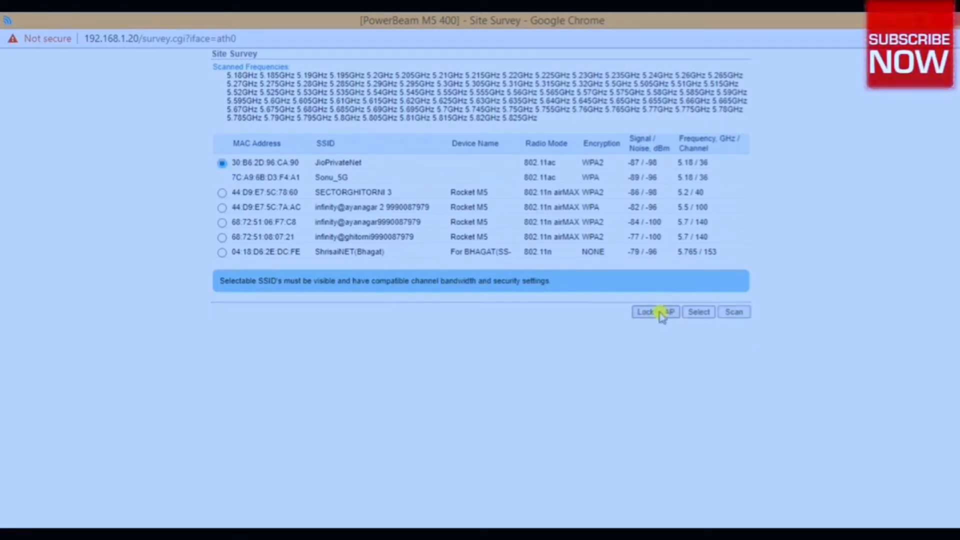
pyautogui.click(659, 313)
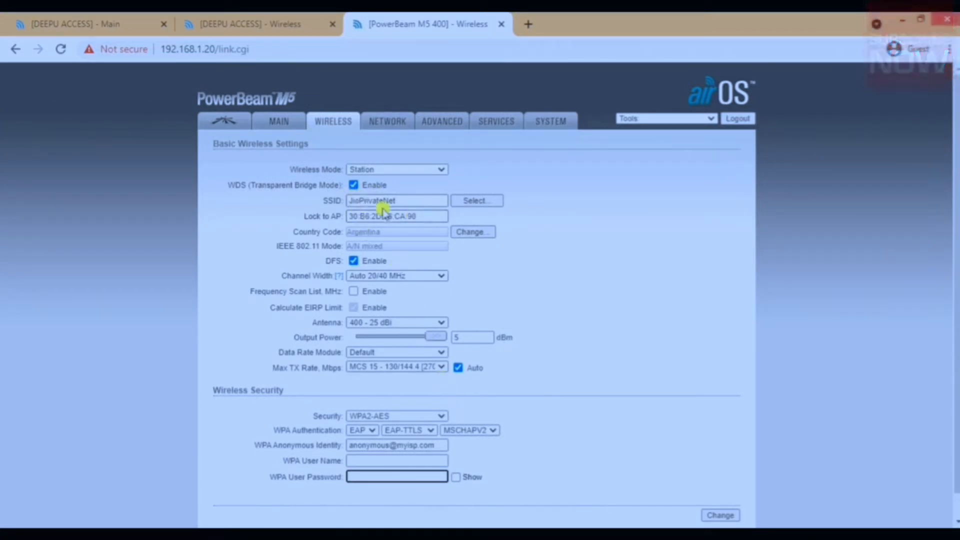
pyautogui.click(395, 170)
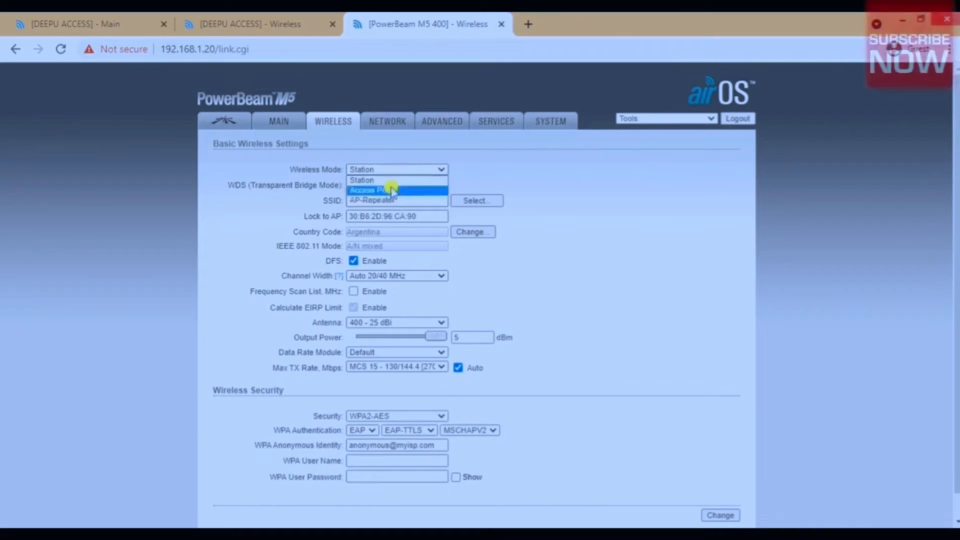
pyautogui.click(388, 181)
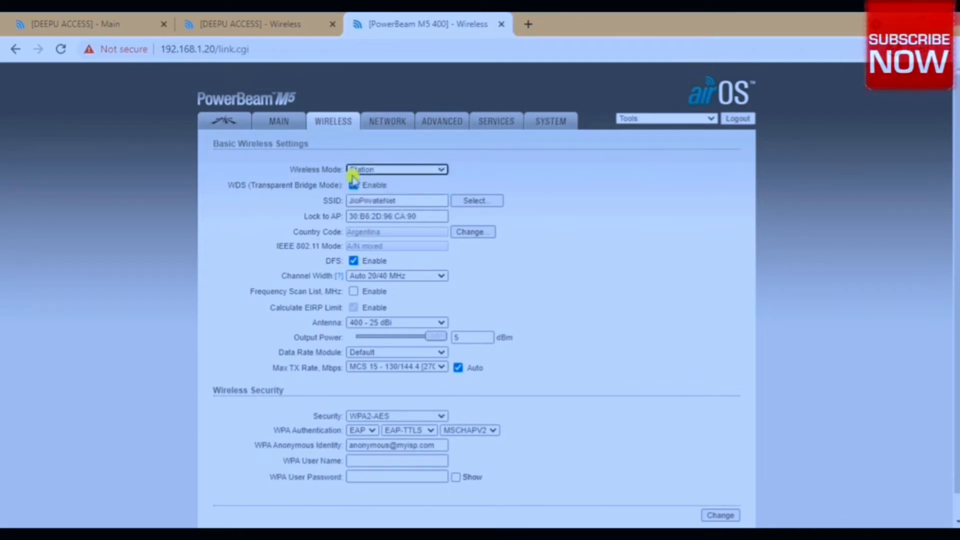
pyautogui.click(273, 123)
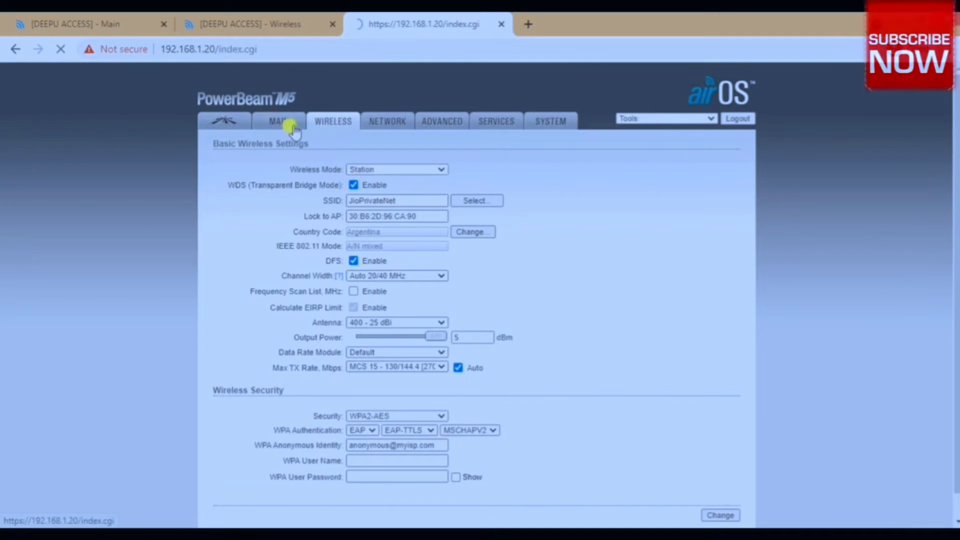
# In the station's wireless settings, enable WDS and replace the SSID with the one copied from the access point's wireless settings.
pyautogui.click(320, 119)
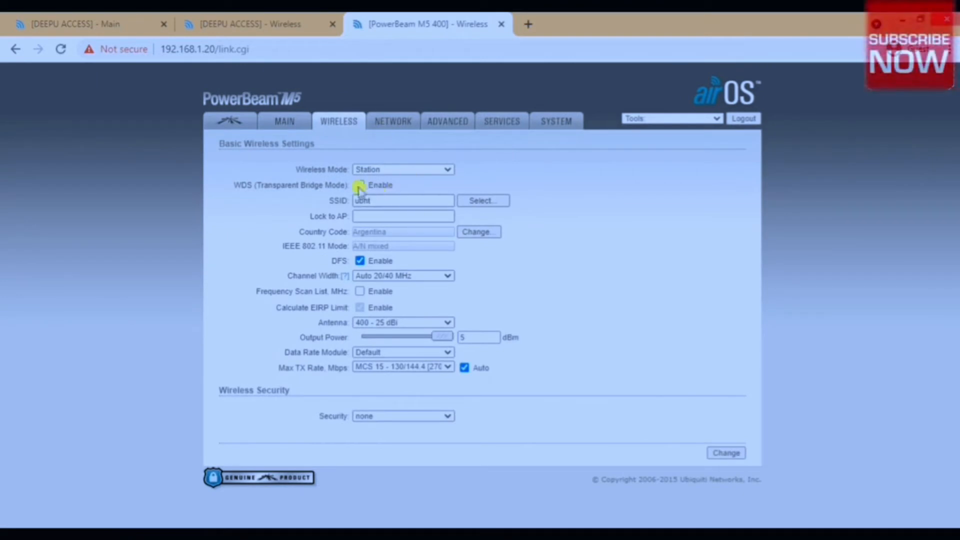
pyautogui.click(359, 184)
pyautogui.doubleClick(379, 199)
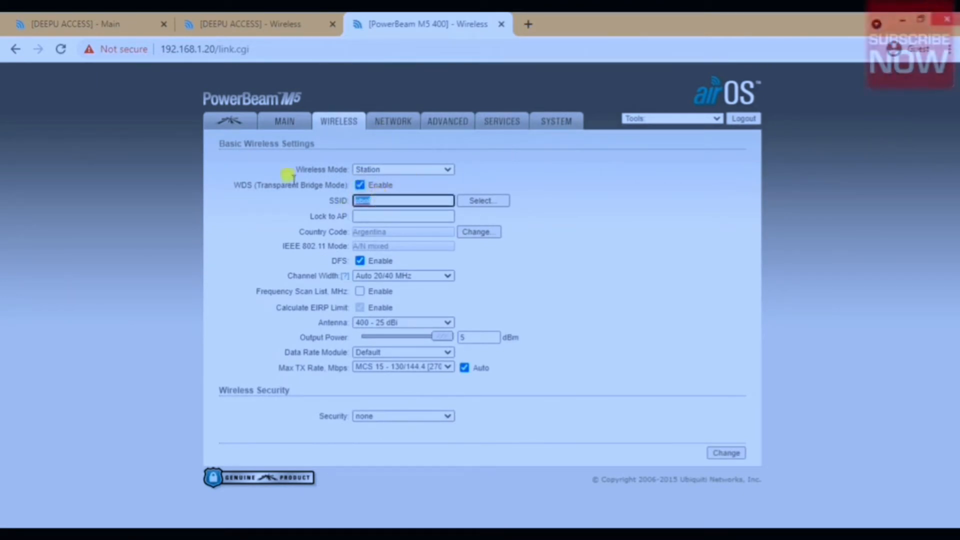
pyautogui.click(273, 25)
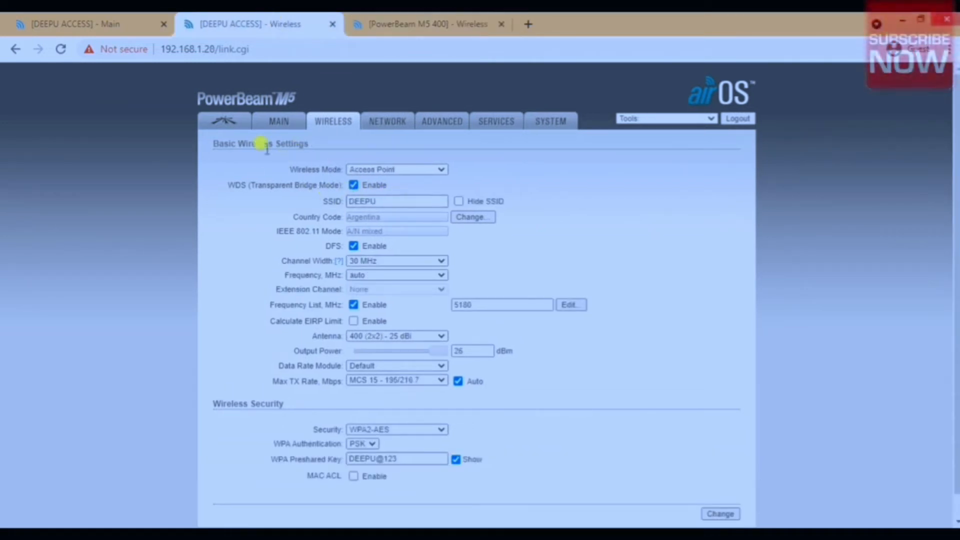
pyautogui.doubleClick(363, 199)
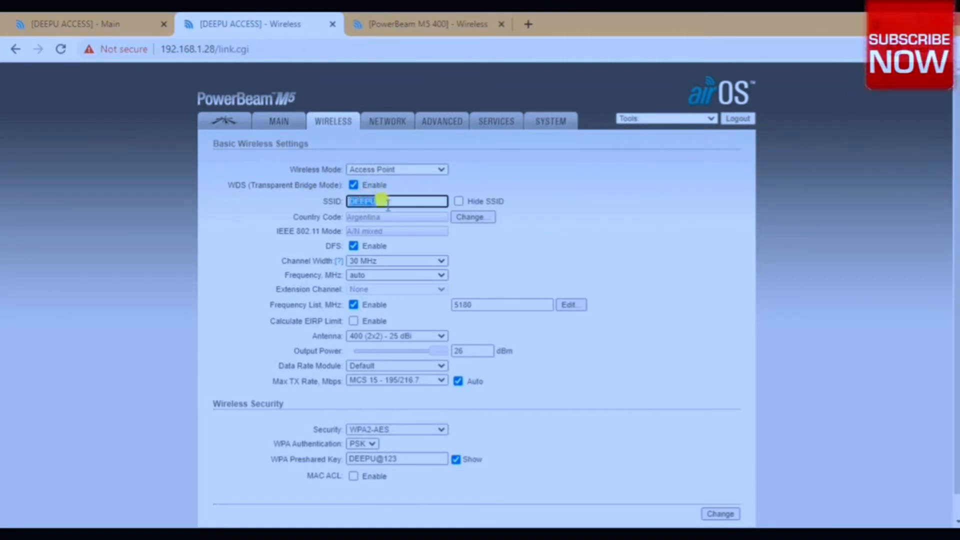
pyautogui.rightClick(378, 201)
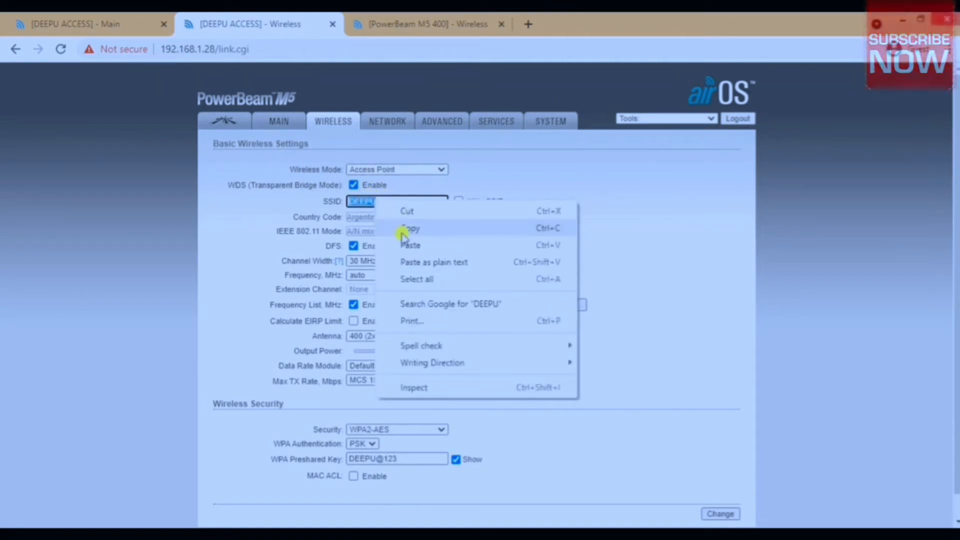
pyautogui.click(405, 231)
pyautogui.click(382, 24)
pyautogui.doubleClick(388, 199)
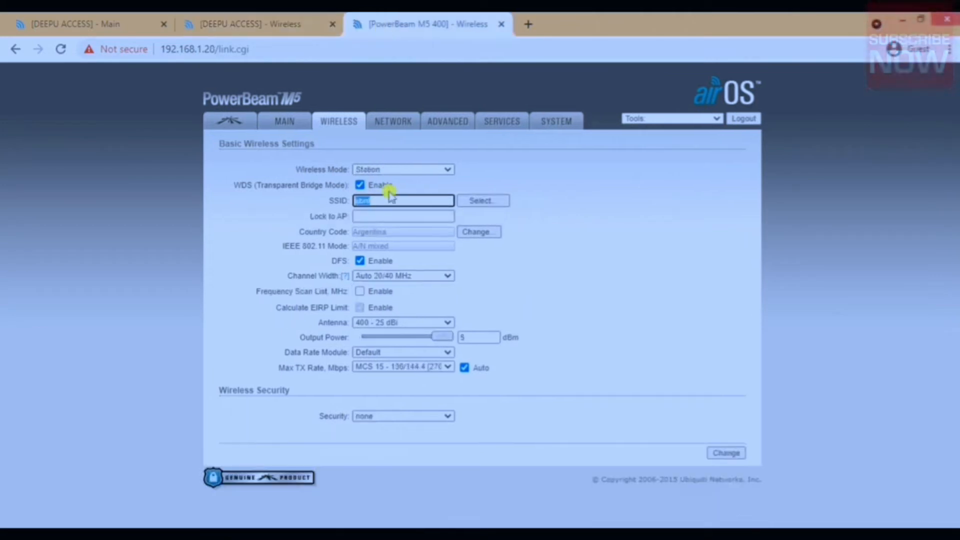
pyautogui.rightClick(390, 199)
pyautogui.click(414, 242)
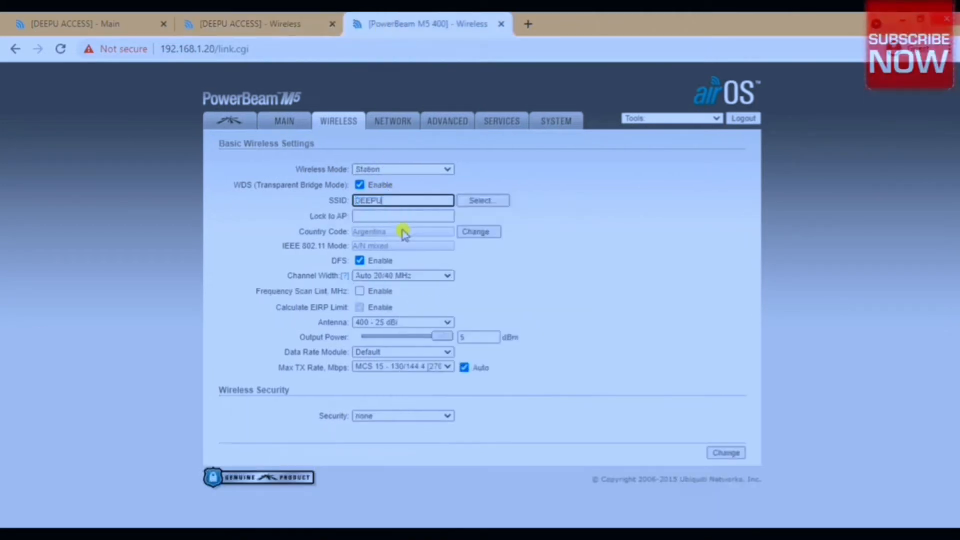
pyautogui.click(281, 23)
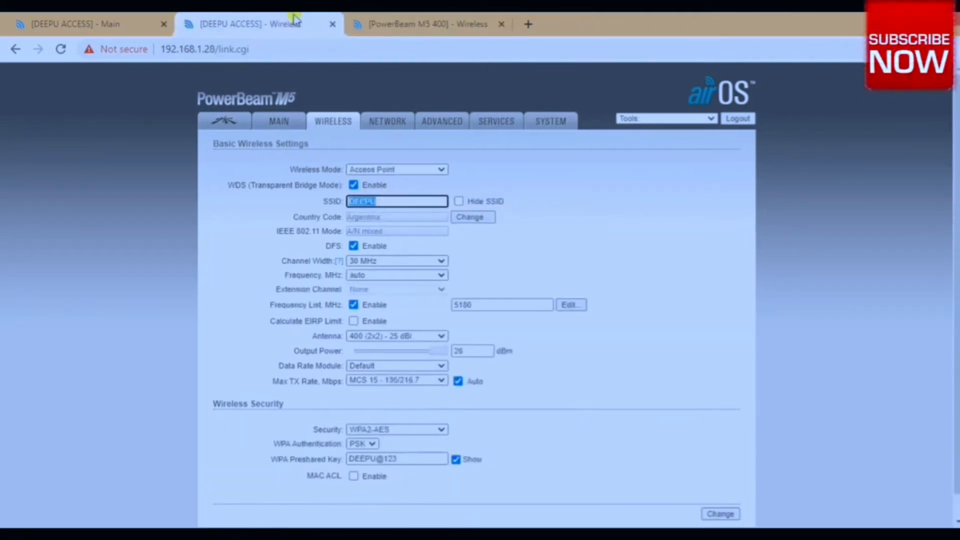
pyautogui.click(380, 24)
pyautogui.click(383, 216)
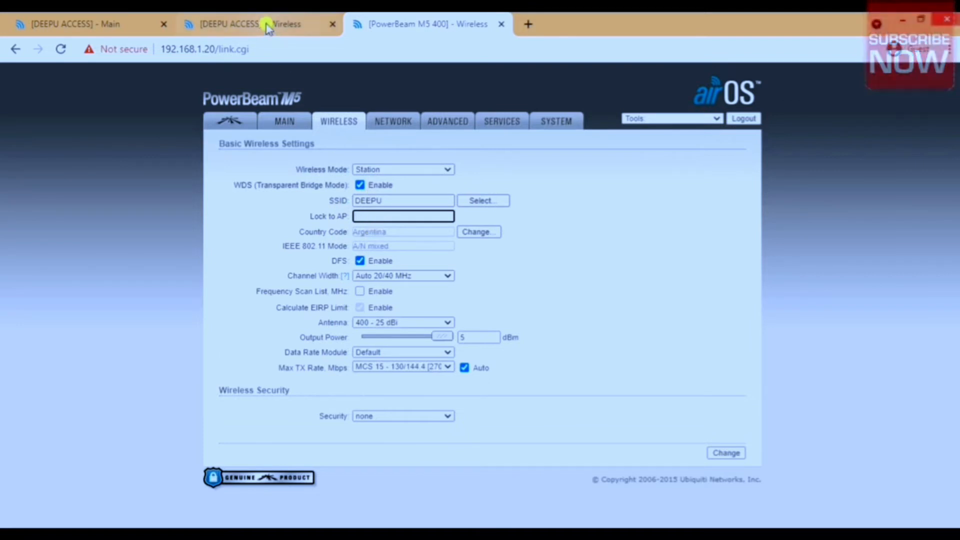
pyautogui.click(90, 24)
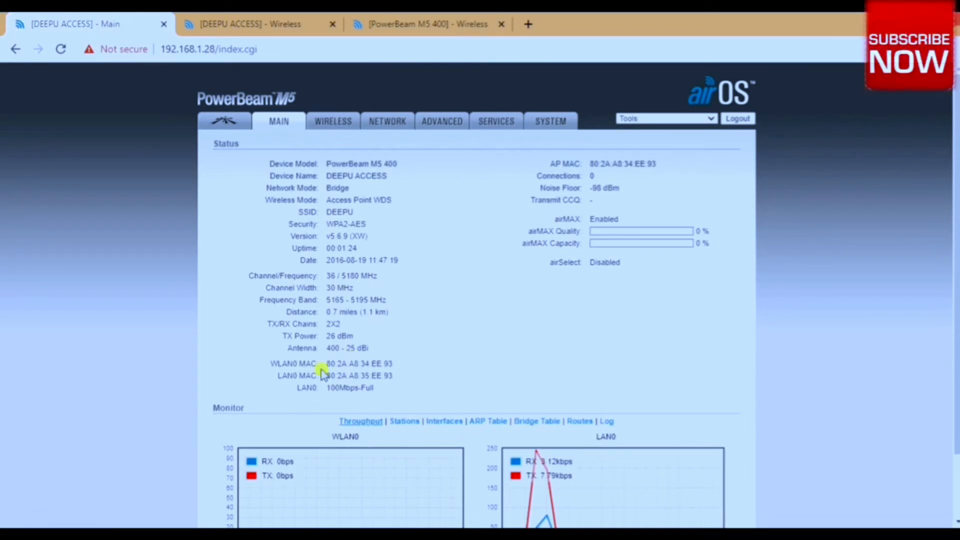
pyautogui.tripleClick(347, 361)
pyautogui.rightClick(350, 365)
pyautogui.click(379, 375)
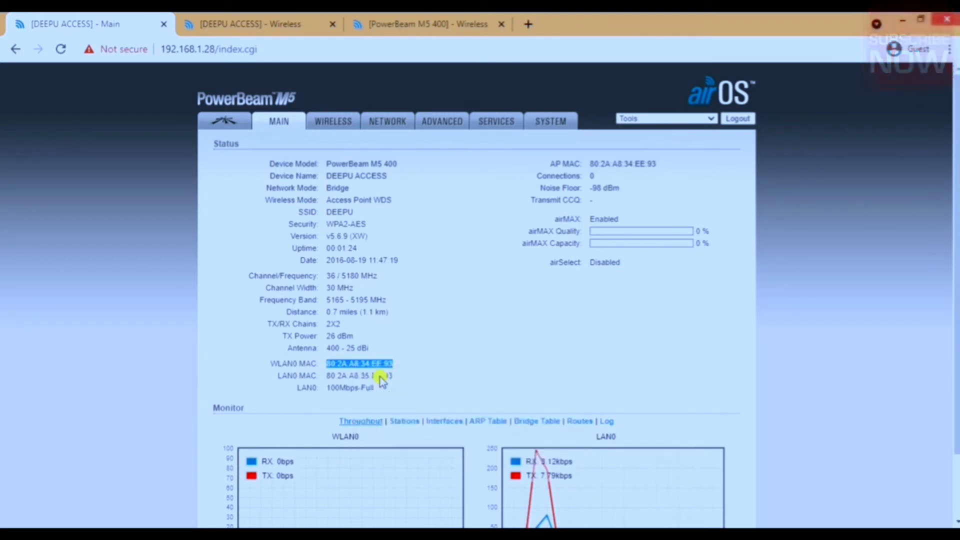
pyautogui.click(395, 23)
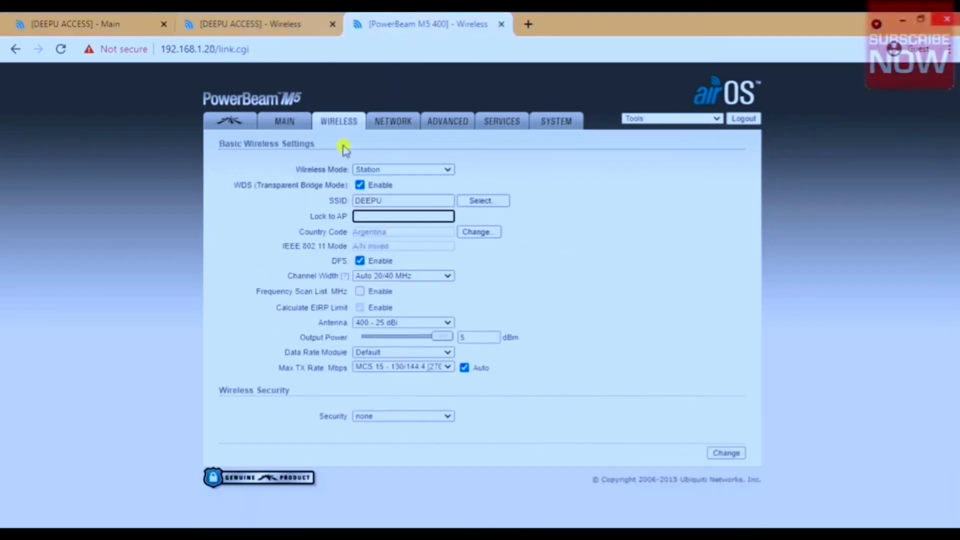
pyautogui.rightClick(385, 216)
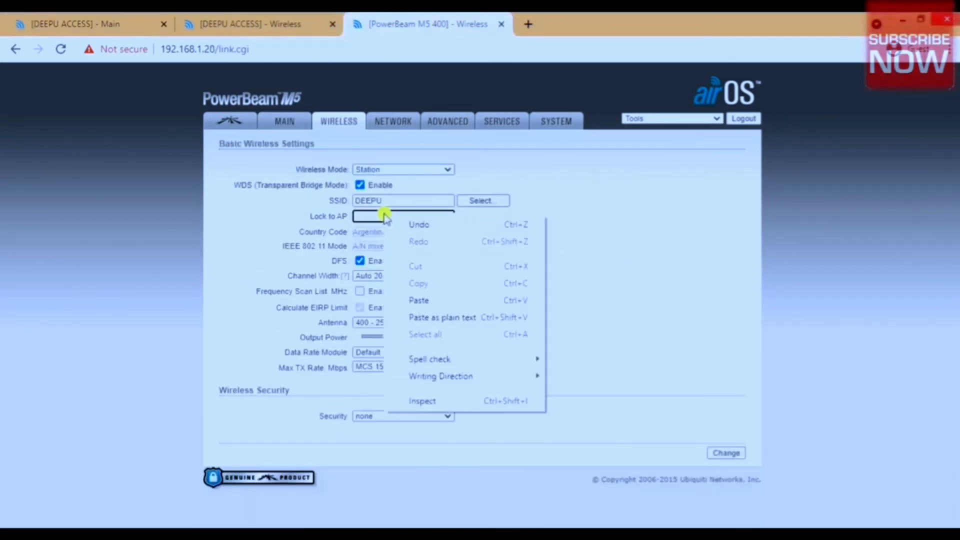
pyautogui.click(427, 301)
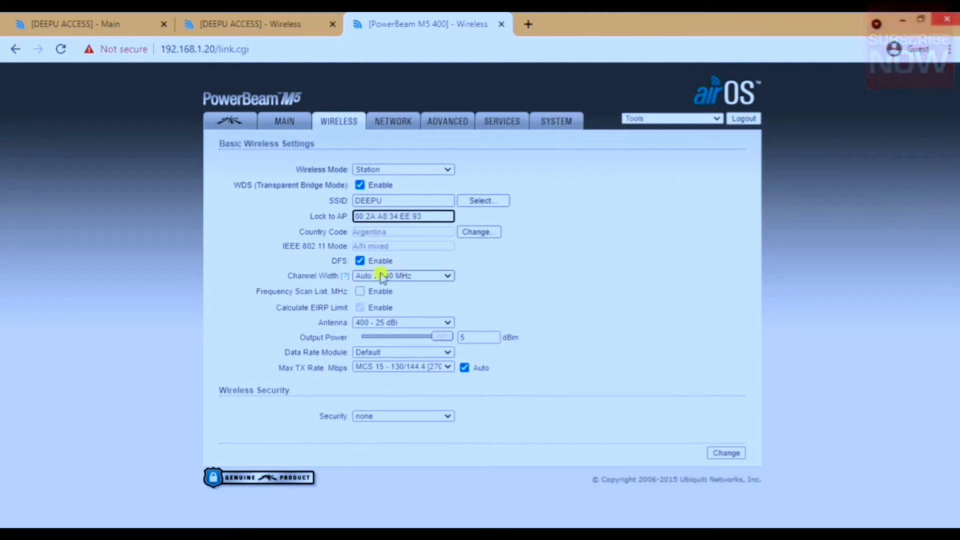
# Check the access point's channel width and set the station's channel width to the matching 30 MHz.
pyautogui.click(283, 22)
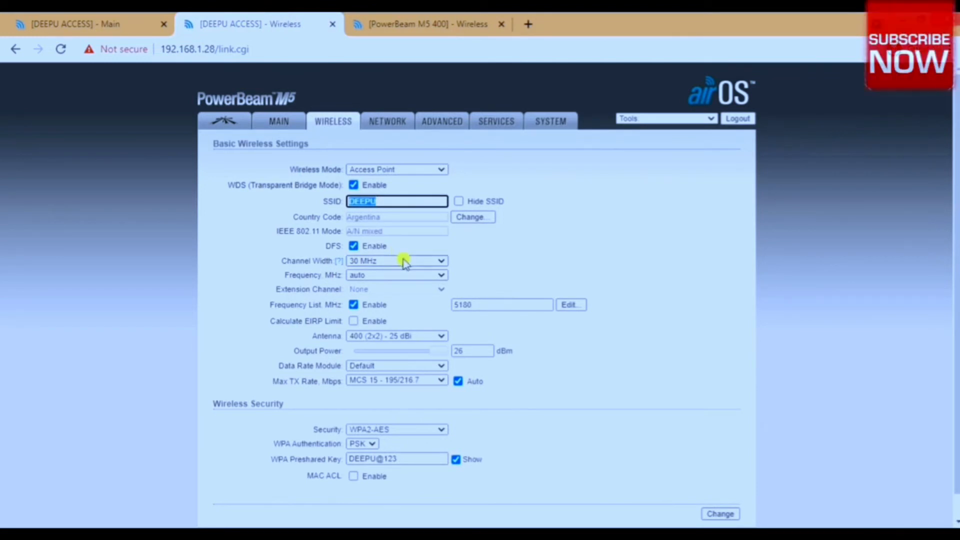
pyautogui.click(400, 25)
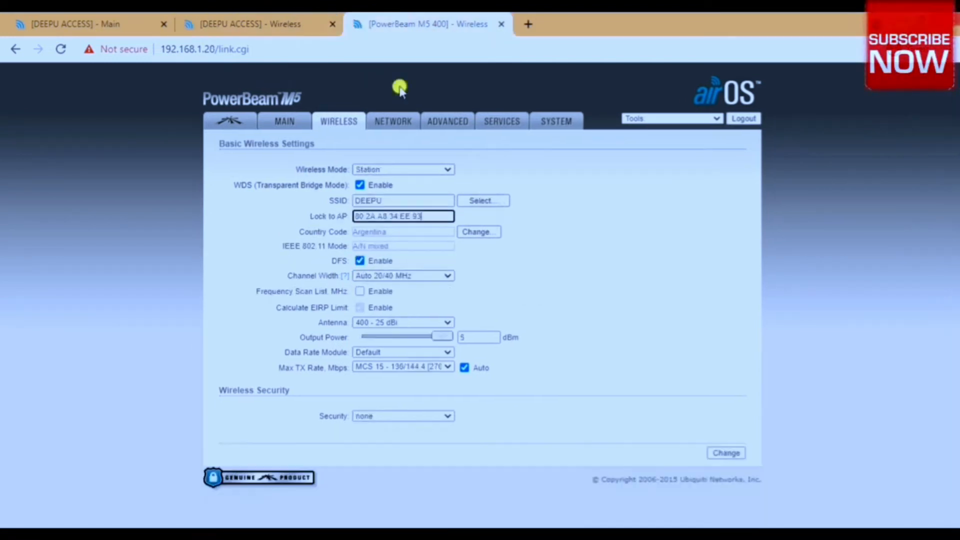
pyautogui.click(415, 276)
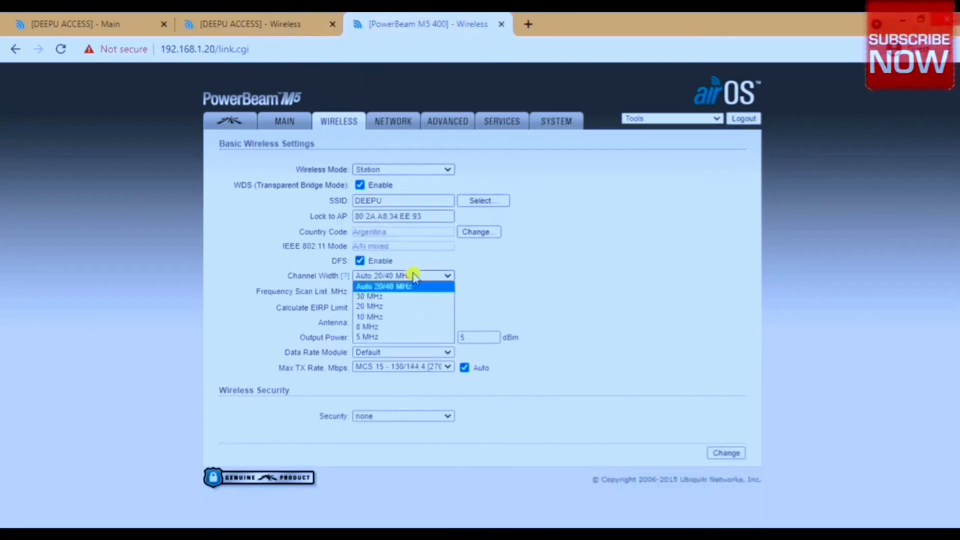
pyautogui.click(396, 298)
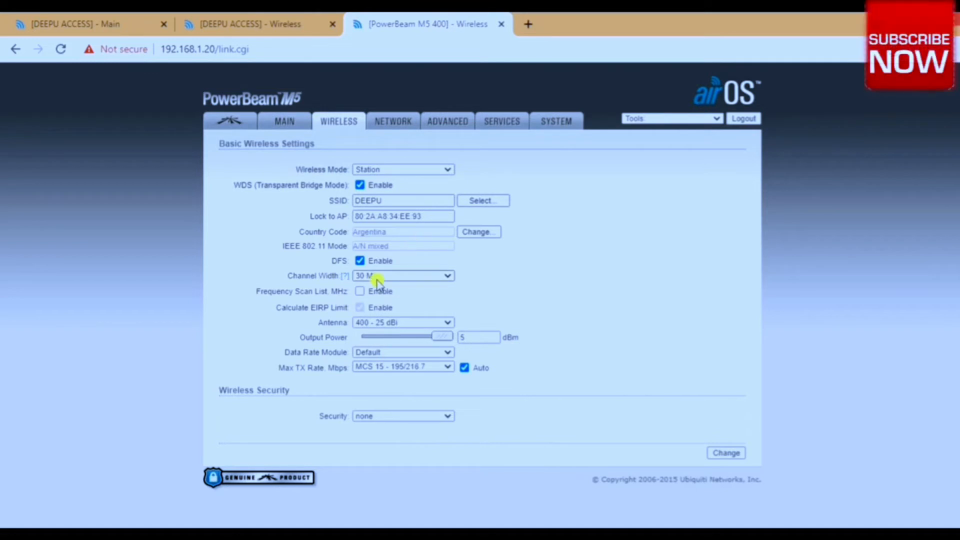
# Enable the station's frequency scan list and limit it to 5180 MHz, matching the access point's frequency list.
pyautogui.click(359, 291)
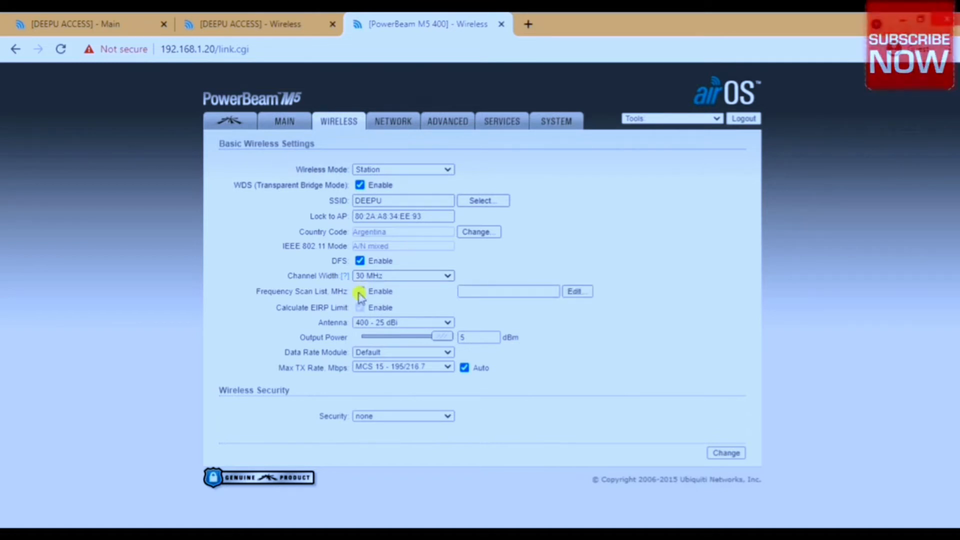
pyautogui.click(211, 20)
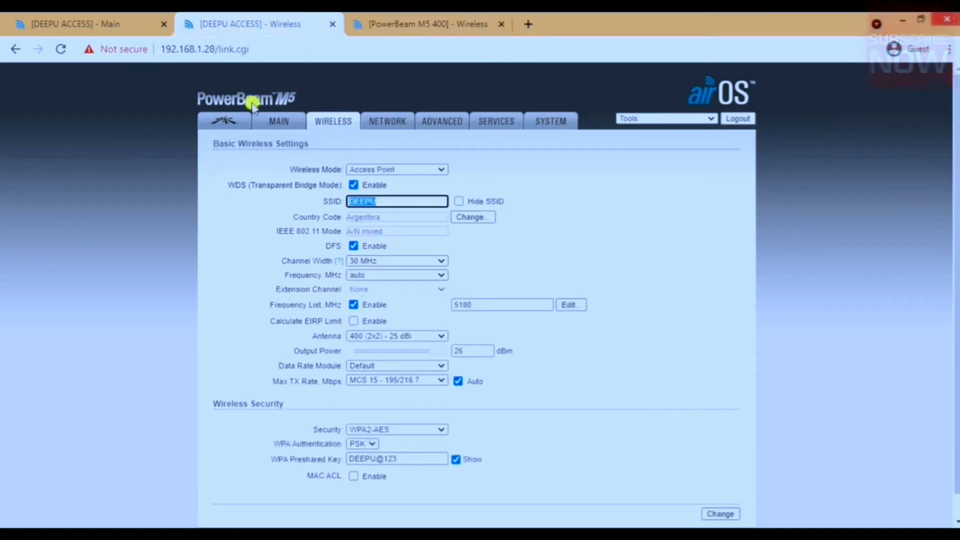
pyautogui.click(457, 304)
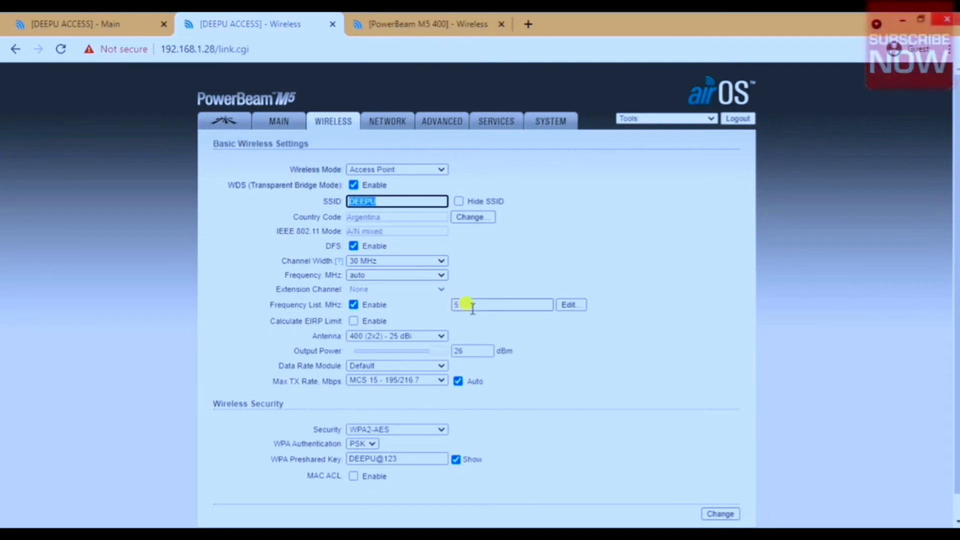
pyautogui.click(413, 20)
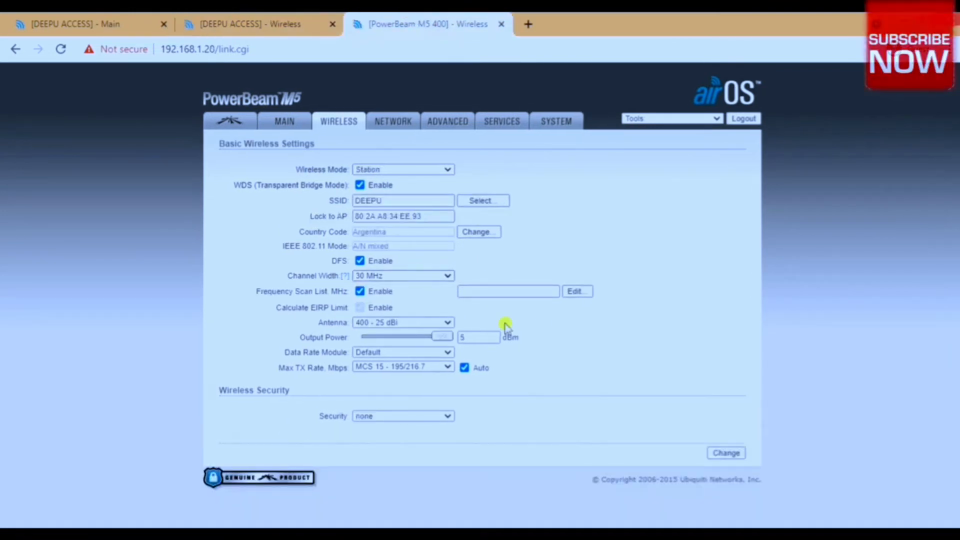
pyautogui.click(575, 292)
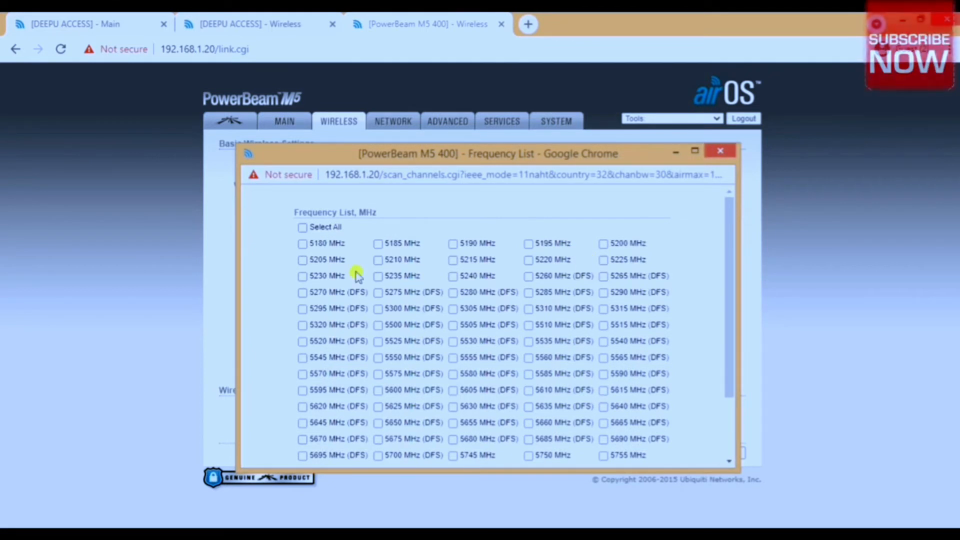
pyautogui.click(302, 242)
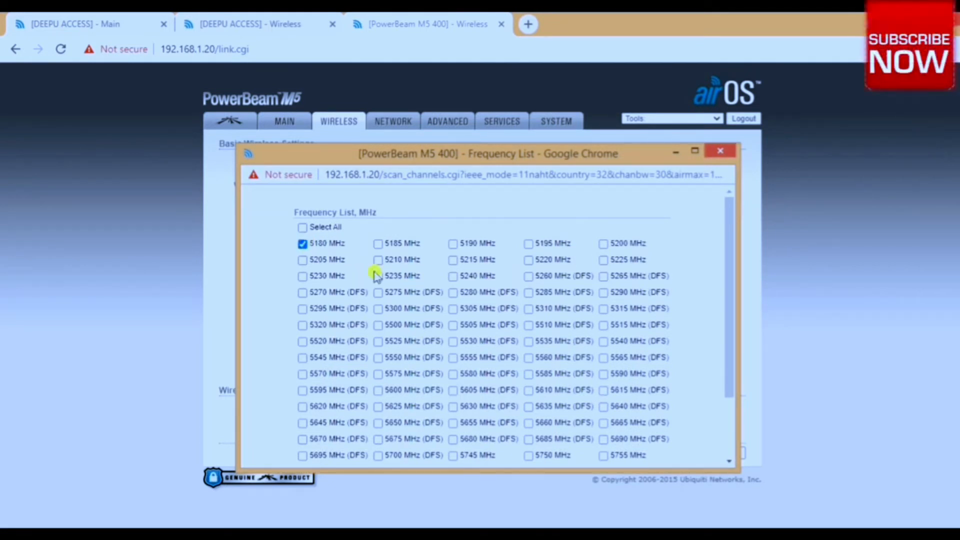
pyautogui.scroll(-3, 440, 287)
pyautogui.click(457, 454)
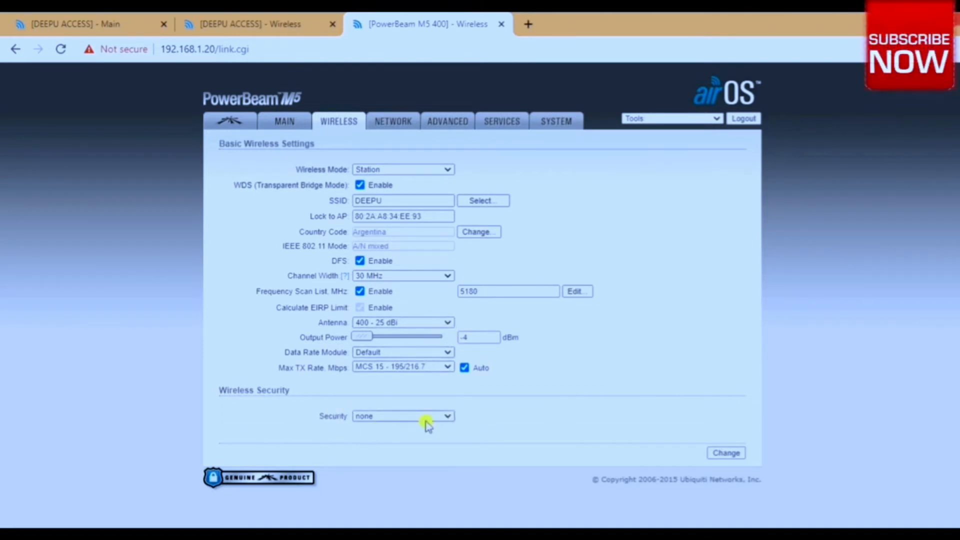
# Check the access point's wireless security type and set the station's security to WPA2-AES.
pyautogui.click(399, 421)
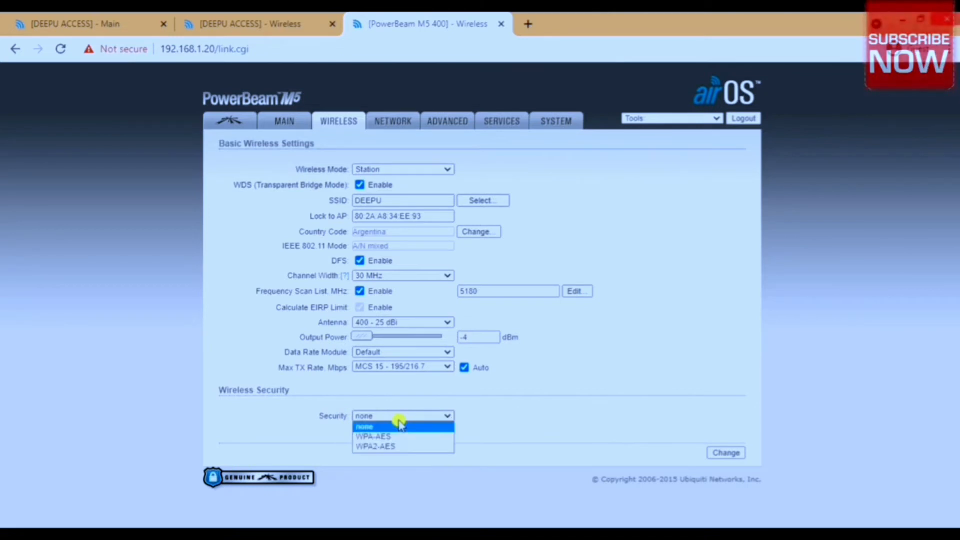
pyautogui.click(274, 19)
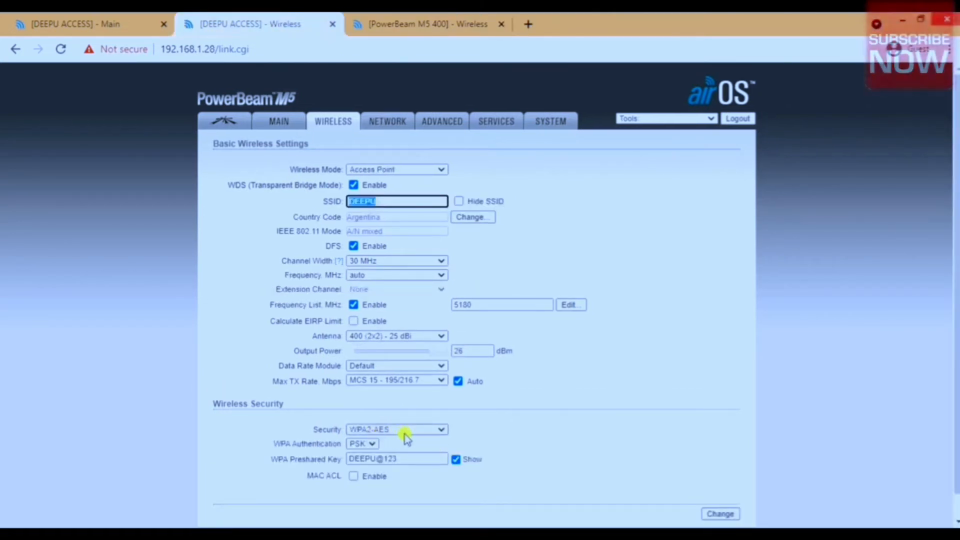
pyautogui.click(372, 24)
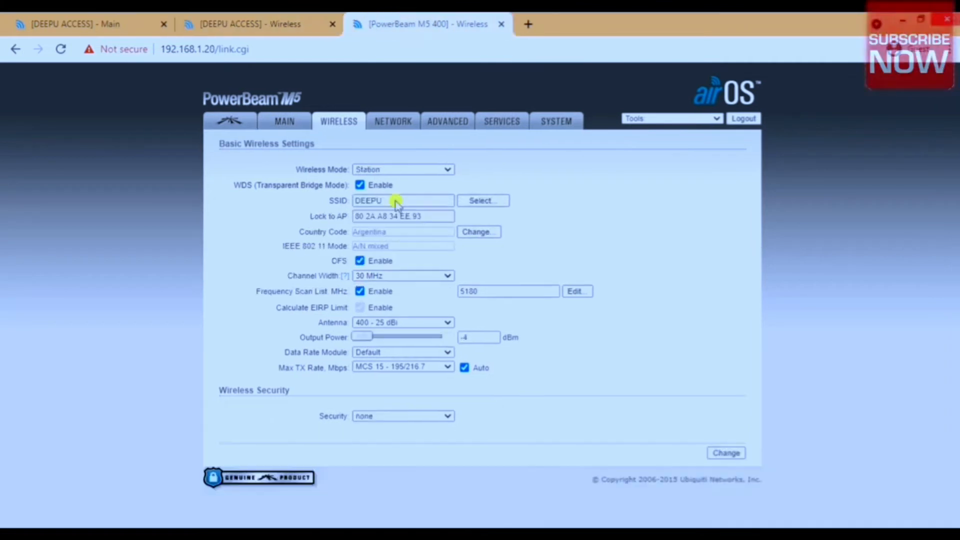
pyautogui.click(404, 415)
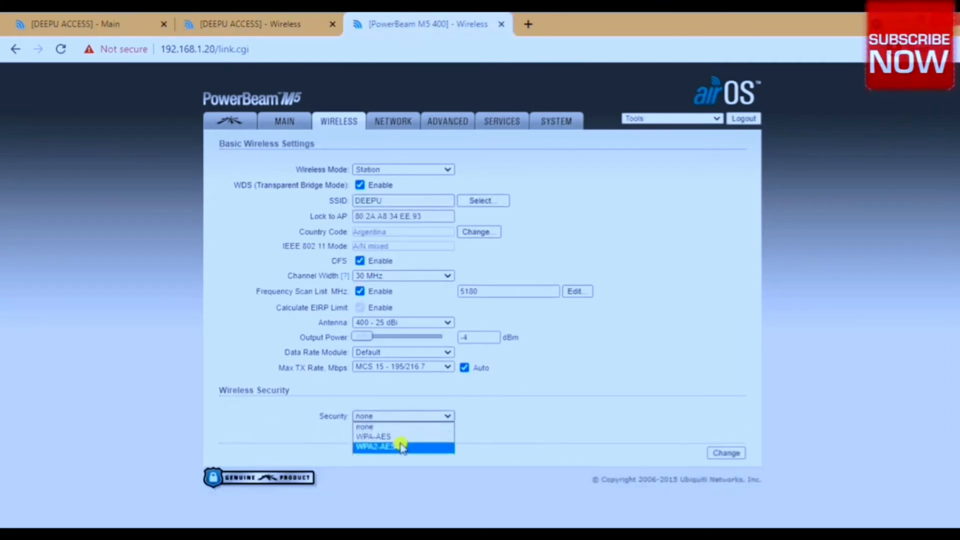
pyautogui.click(401, 446)
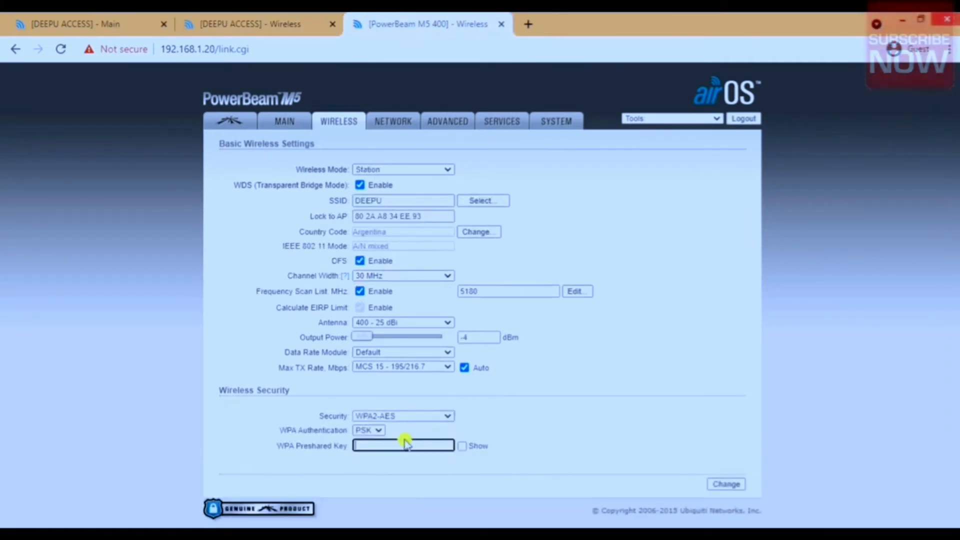
# Copy the WPA preshared key from the access point into the station, show it for checking, and save the wireless settings.
pyautogui.click(233, 25)
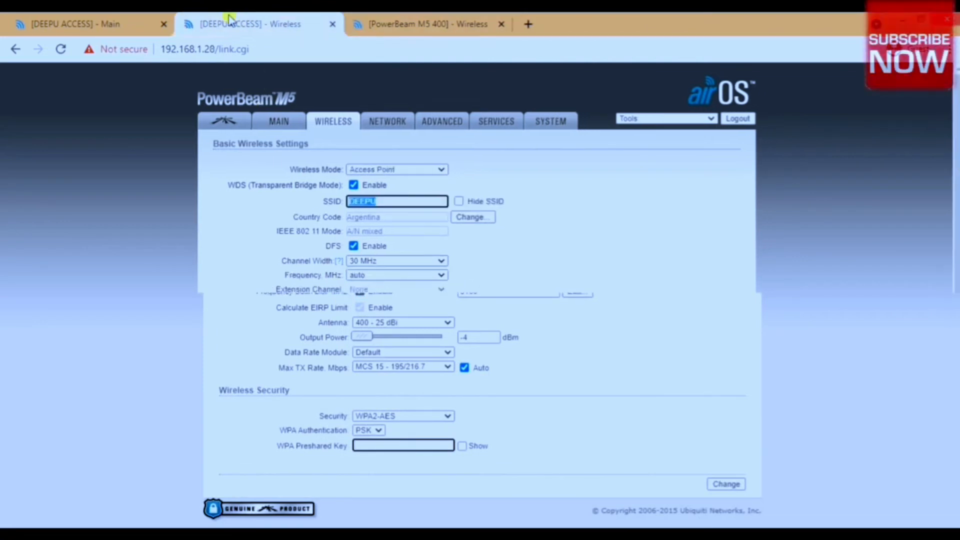
pyautogui.tripleClick(402, 459)
pyautogui.rightClick(395, 457)
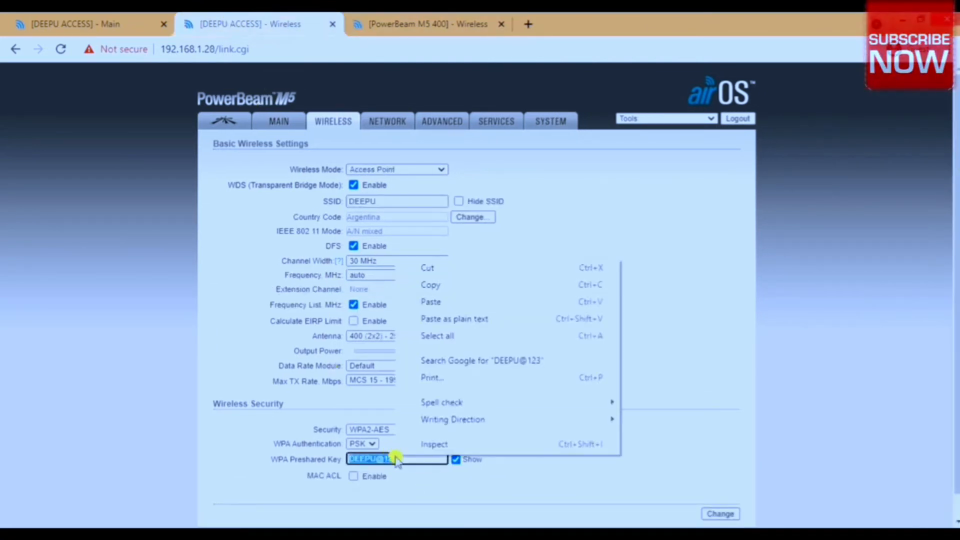
pyautogui.click(436, 285)
pyautogui.click(429, 23)
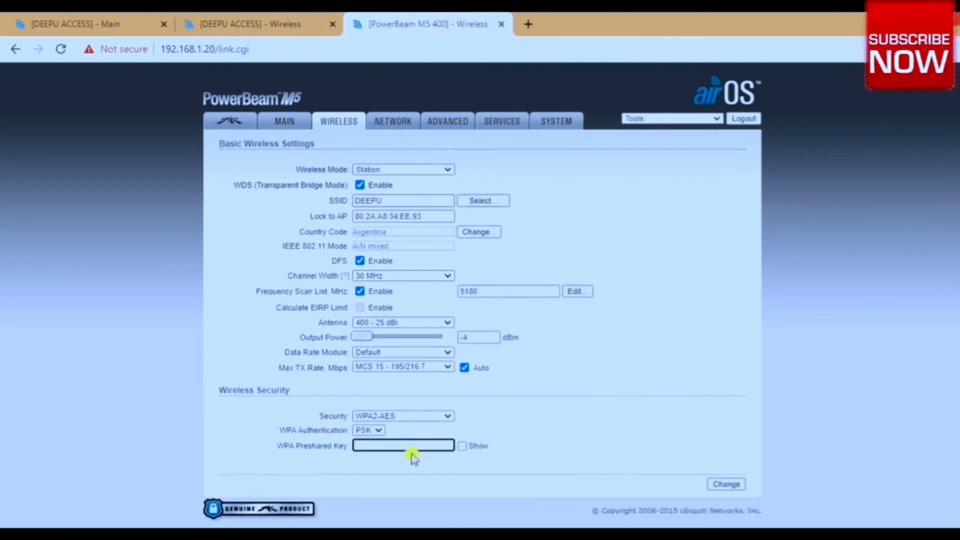
pyautogui.rightClick(387, 445)
pyautogui.click(445, 337)
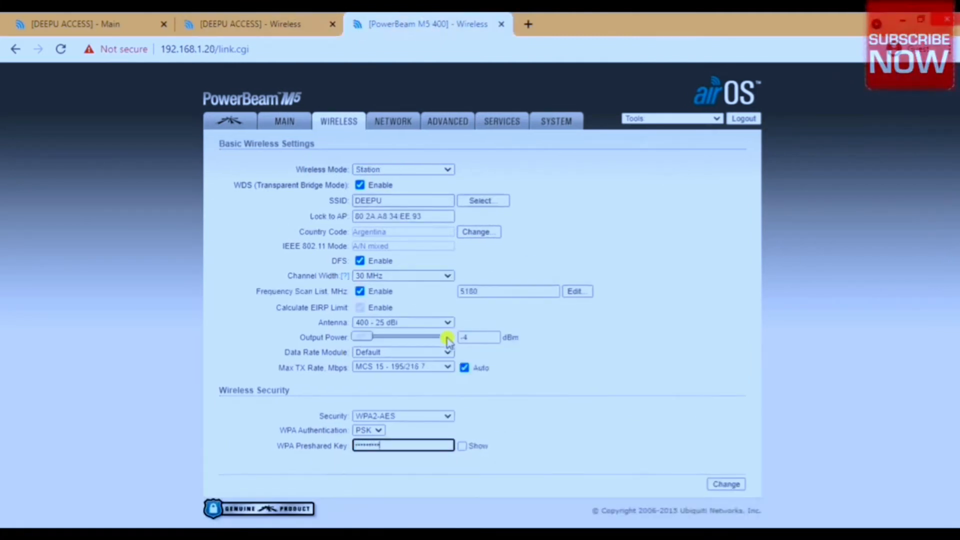
pyautogui.click(463, 446)
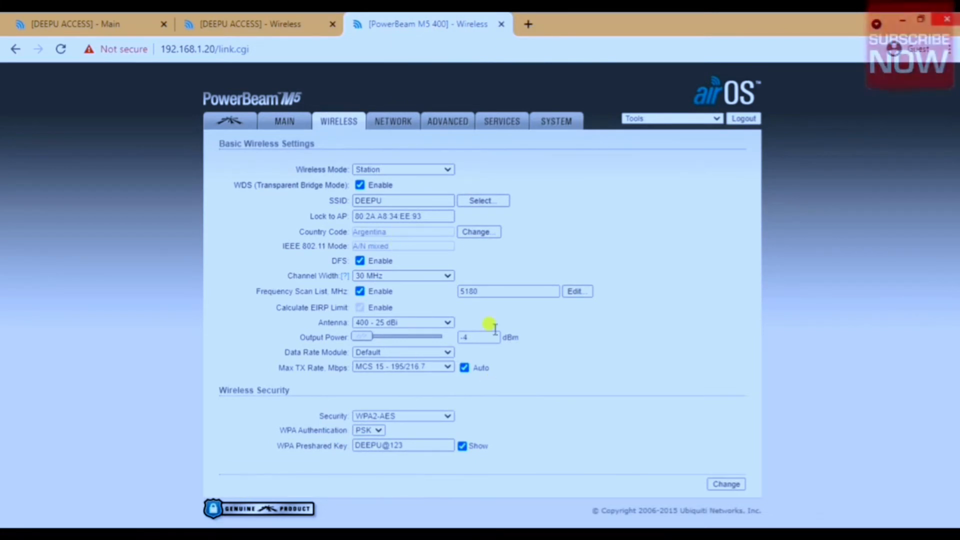
pyautogui.click(722, 484)
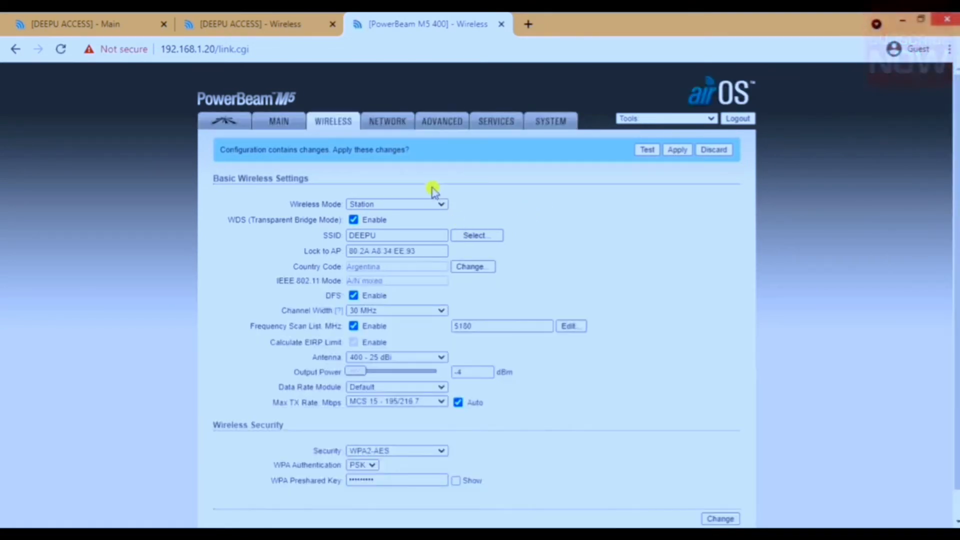
# In the station's network settings, set the static management IP address to 192.168.1.27 and save the change.
pyautogui.click(406, 125)
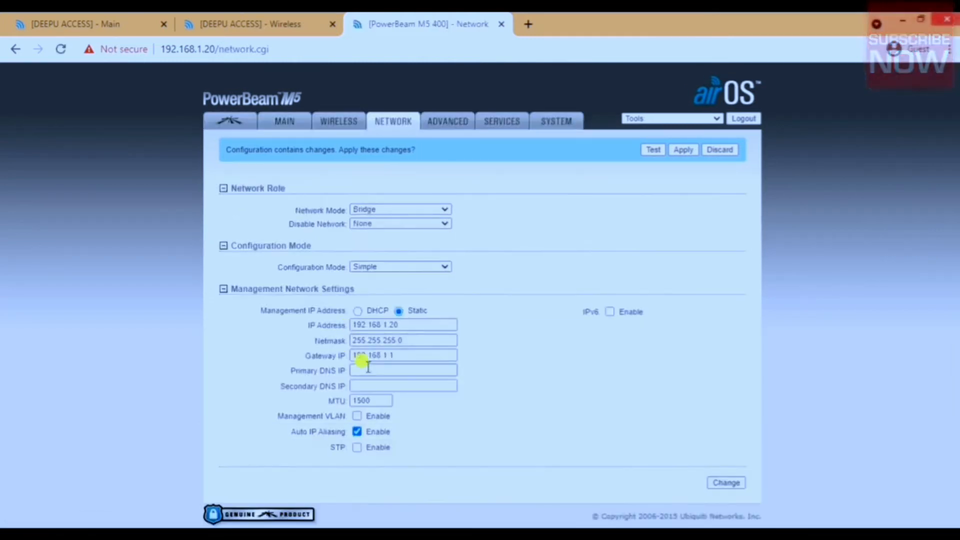
pyautogui.doubleClick(426, 325)
pyautogui.click(426, 325)
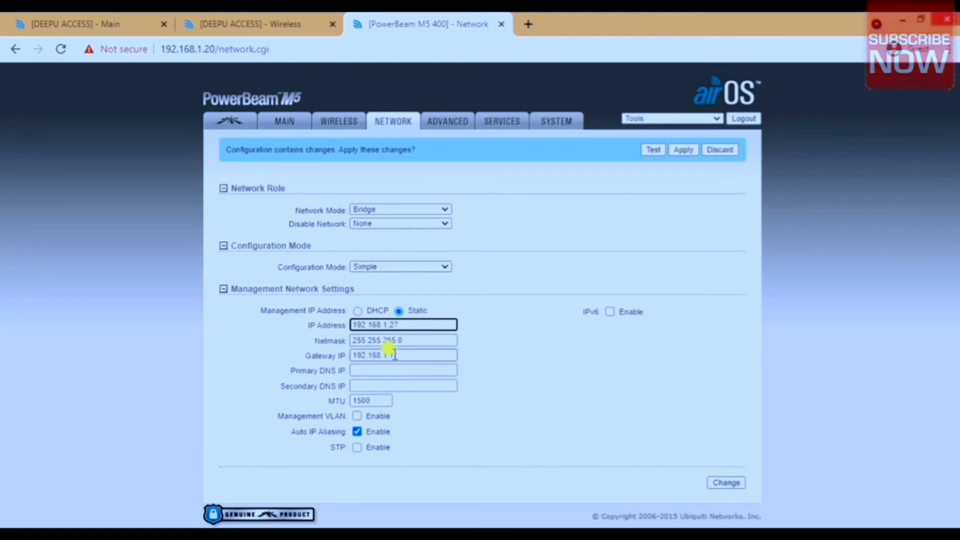
pyautogui.click(723, 482)
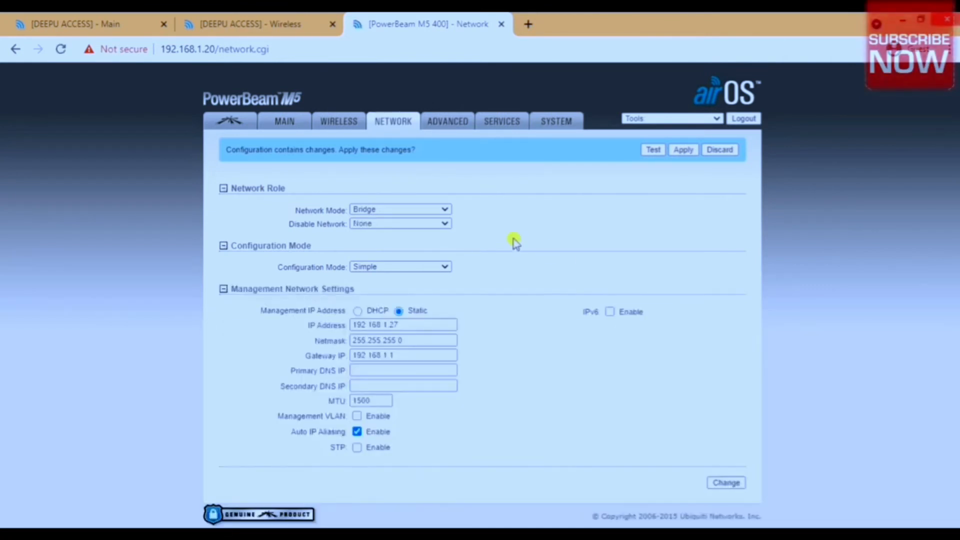
# In the station's advanced wireless settings, enable Installer EIRP Control, set the distance to 0 miles, and save the changes.
pyautogui.click(448, 118)
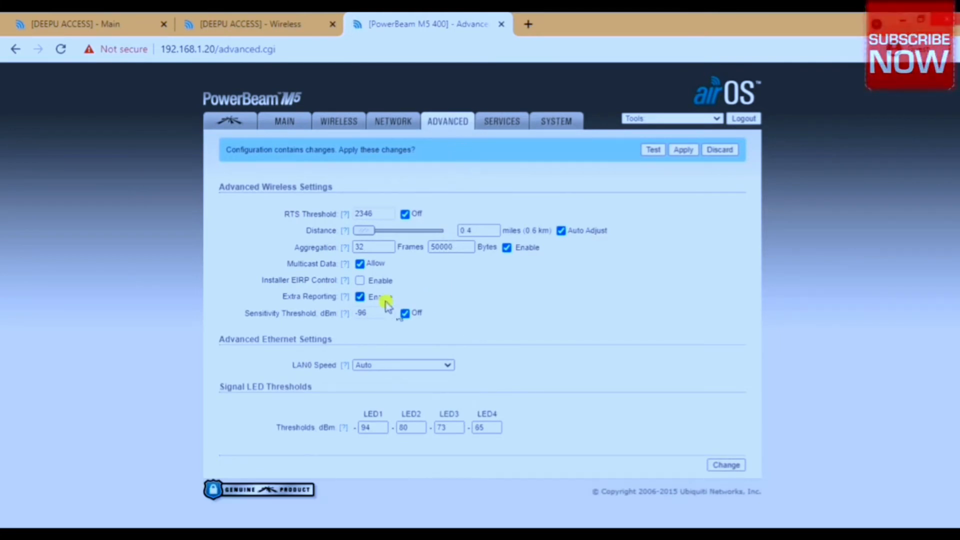
pyautogui.click(360, 280)
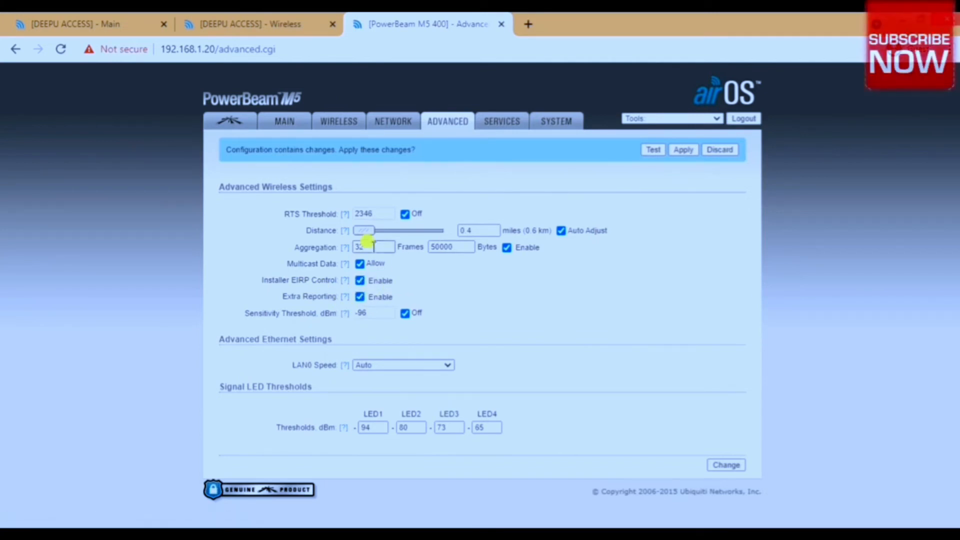
pyautogui.moveTo(371, 232); pyautogui.dragTo(326, 242)
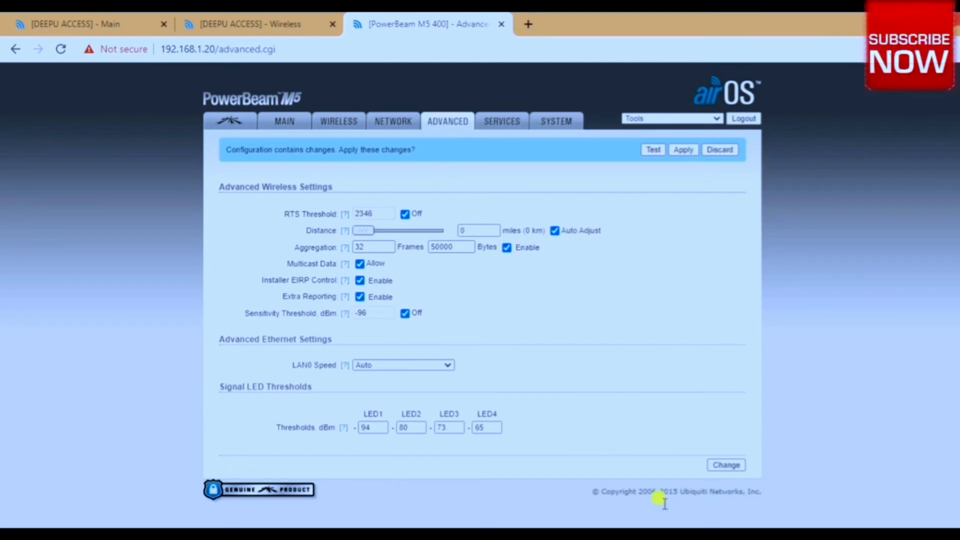
pyautogui.click(730, 465)
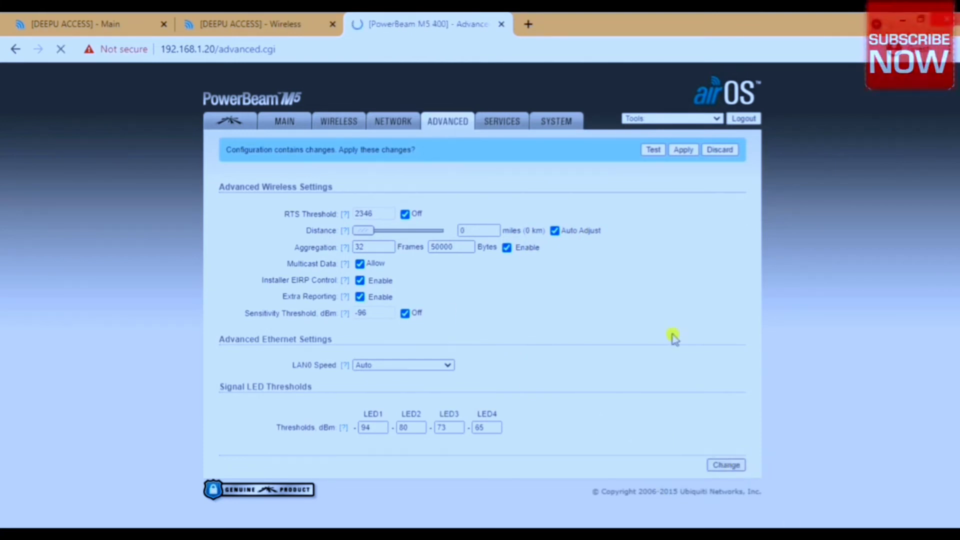
# In the station's wireless settings, disable Calculate EIRP Limit, raise the output power to 26 dBm, and save the changes.
pyautogui.click(352, 123)
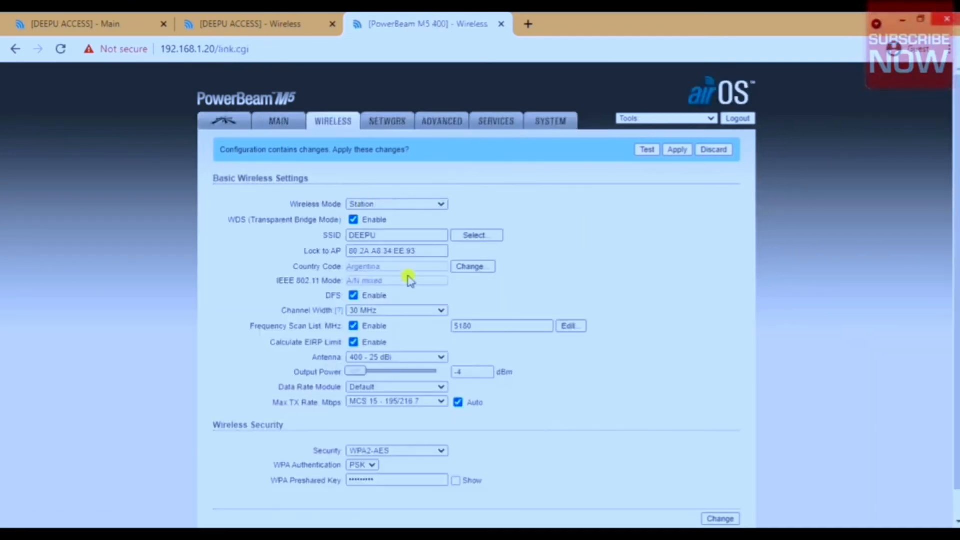
pyautogui.click(353, 372)
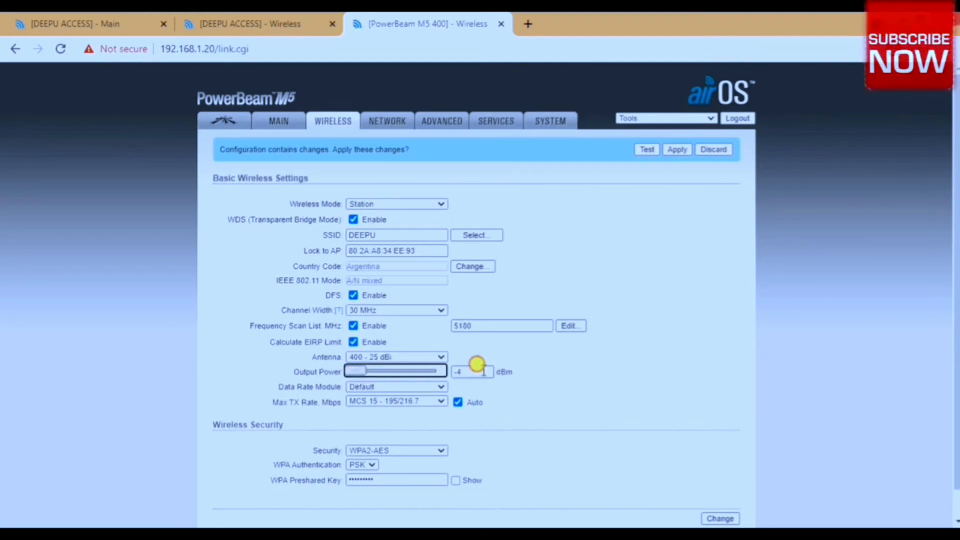
pyautogui.click(353, 343)
pyautogui.moveTo(358, 372); pyautogui.dragTo(484, 370)
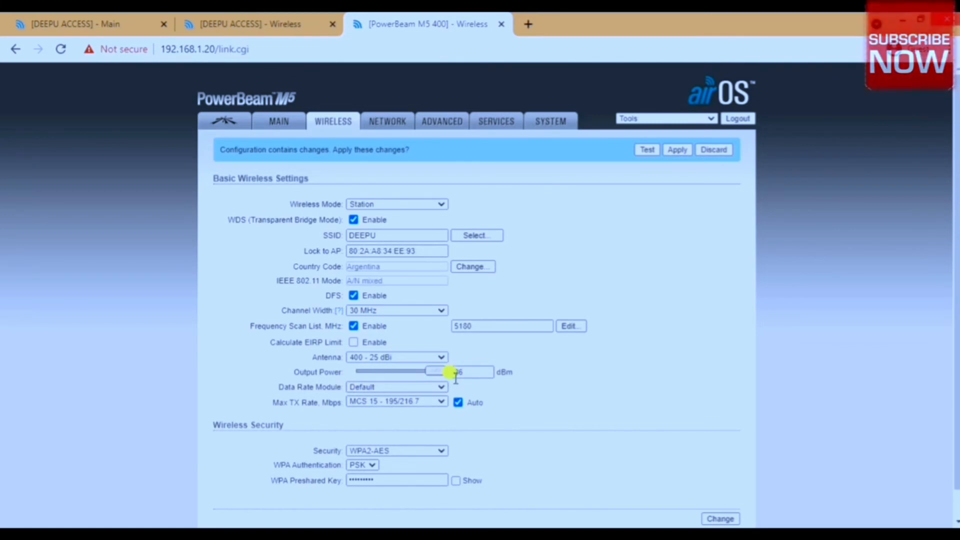
pyautogui.click(709, 518)
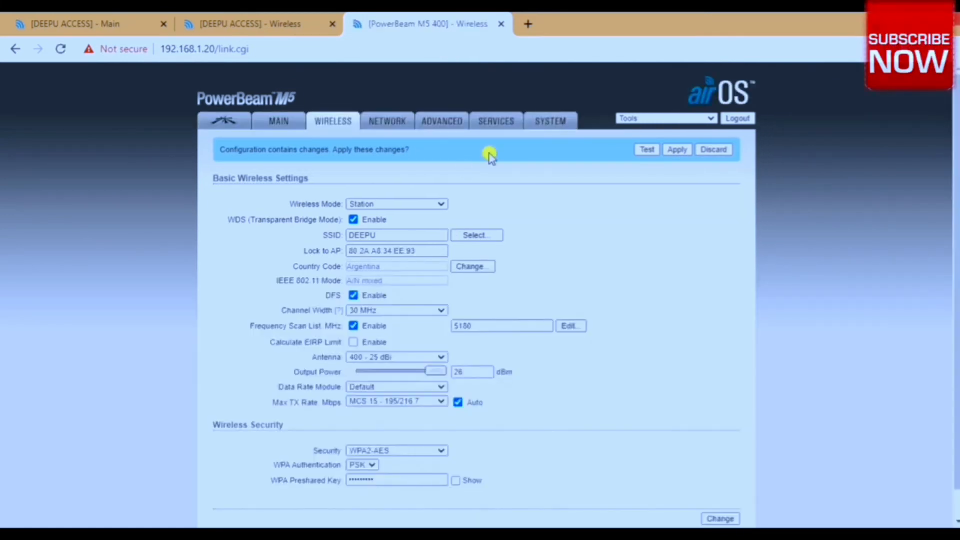
# In the station's system settings, set the device name to "deepu station".
pyautogui.click(529, 122)
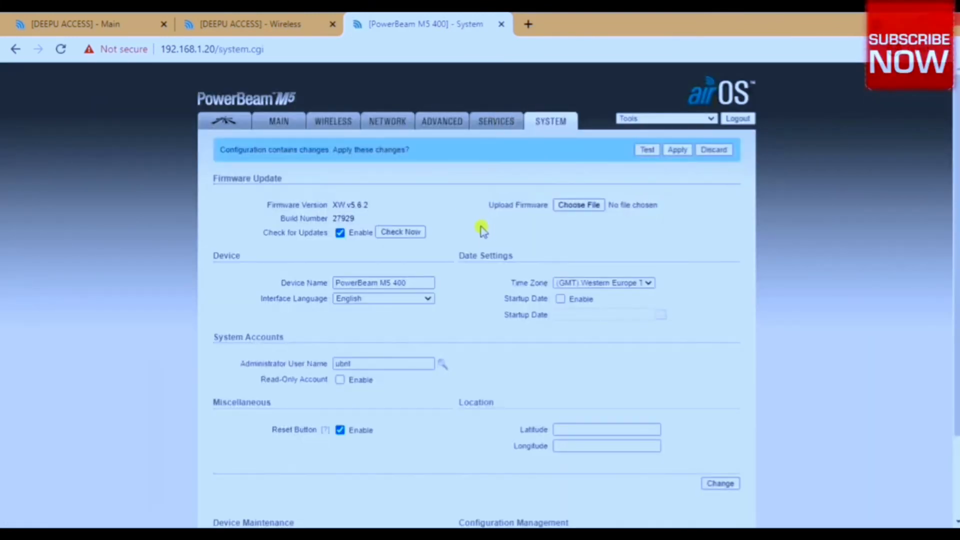
pyautogui.moveTo(420, 281); pyautogui.dragTo(304, 295)
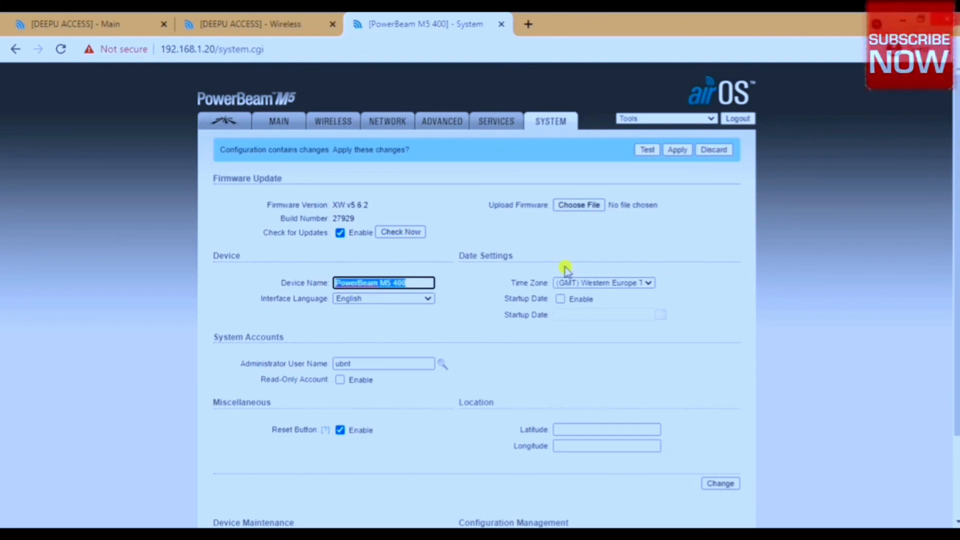
pyautogui.write('deepu station')
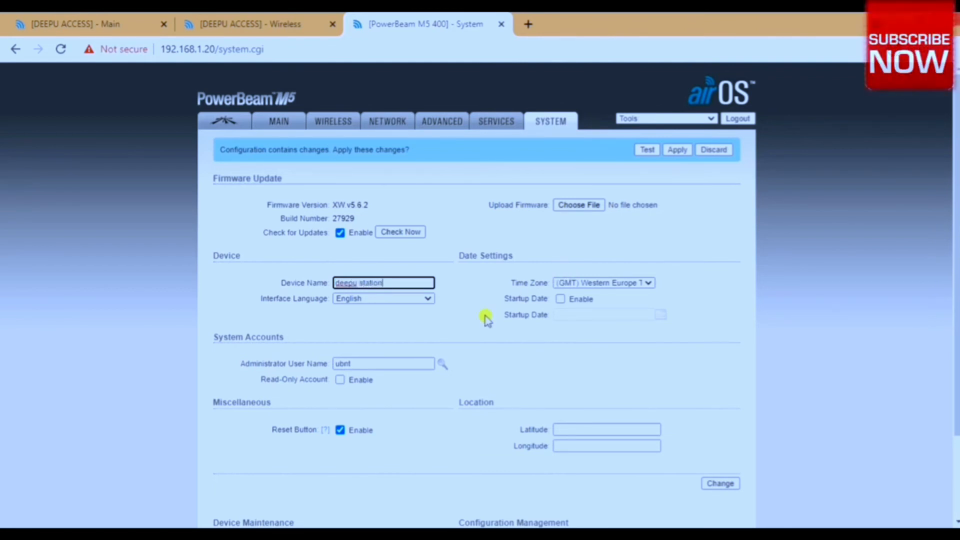
# Change the administrator password by entering the current password and the new password twice, then save and apply all pending configuration changes.
pyautogui.click(441, 367)
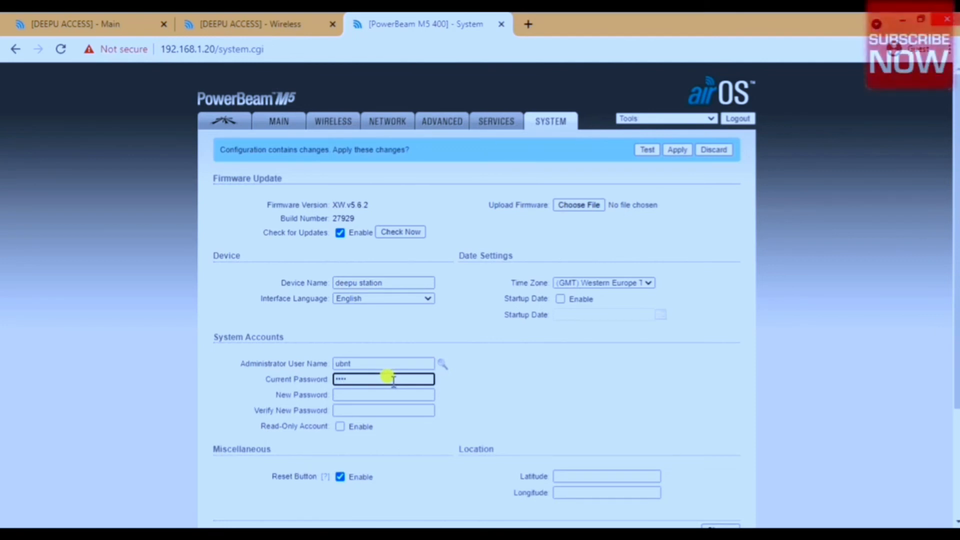
pyautogui.press('Tab')
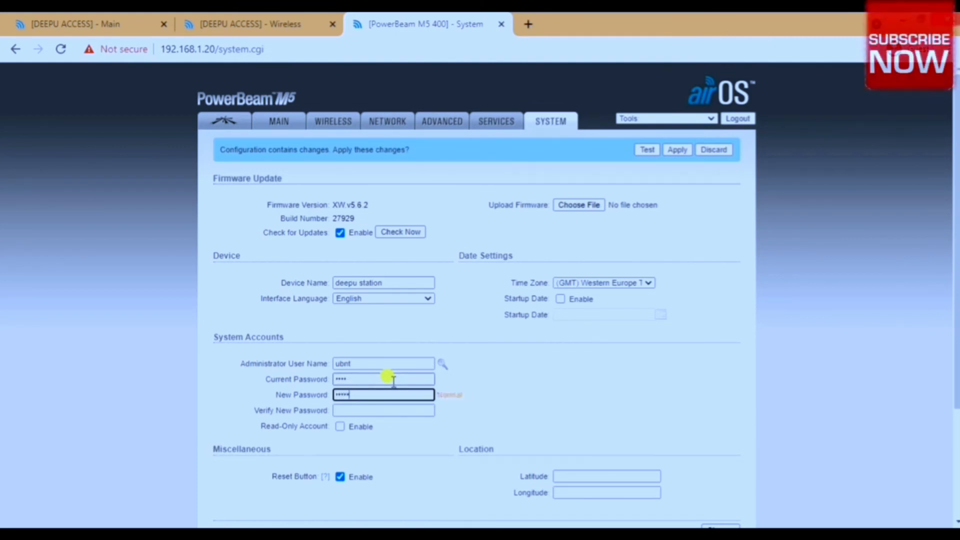
pyautogui.write('3')
pyautogui.press('Tab')
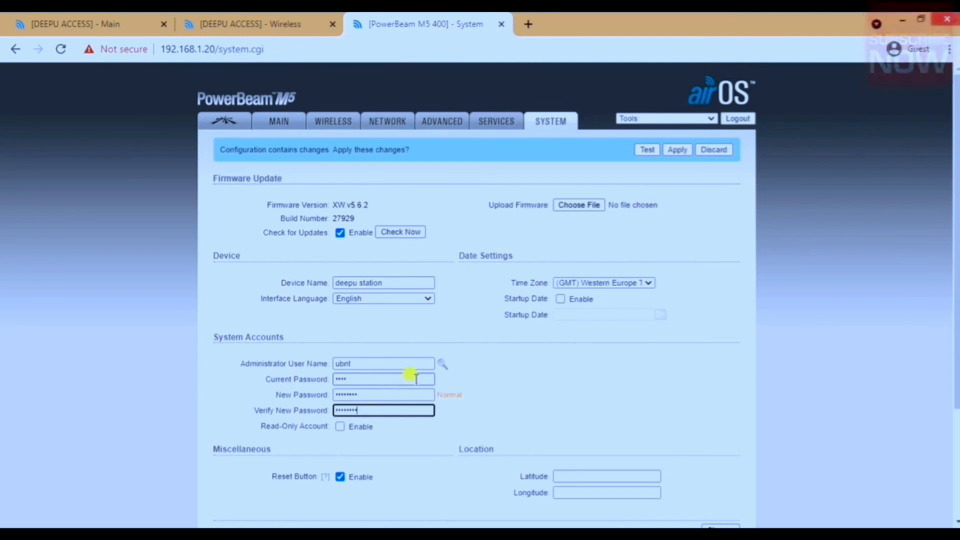
pyautogui.scroll(-2, 589, 376)
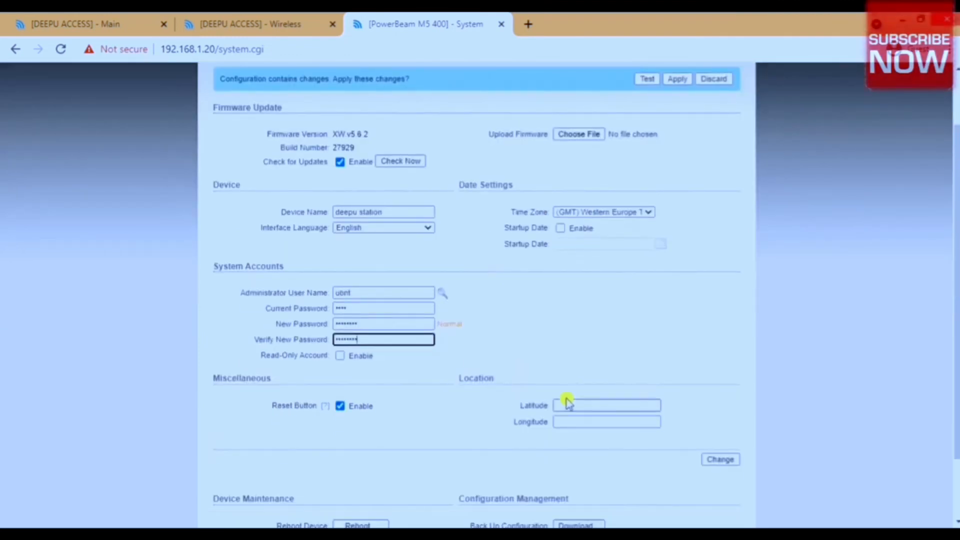
pyautogui.click(724, 460)
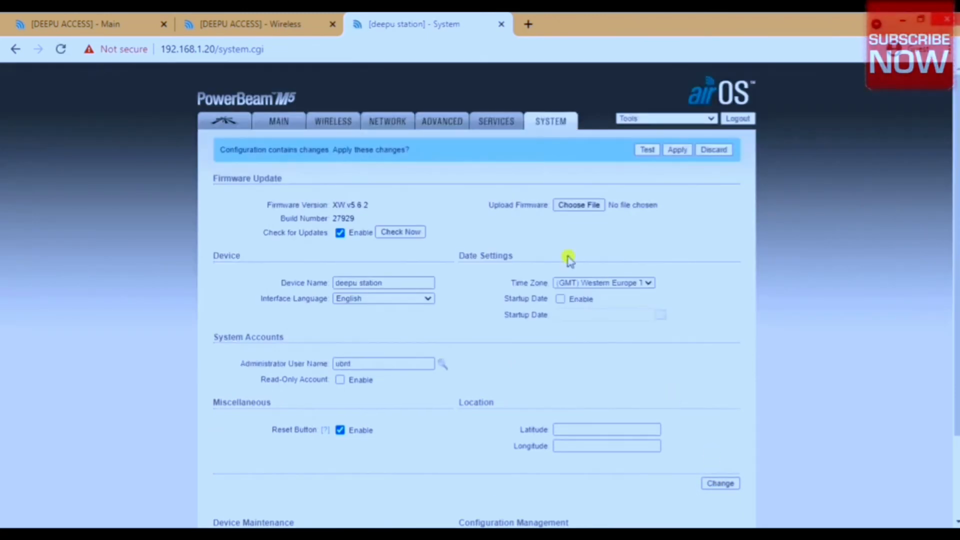
pyautogui.click(676, 150)
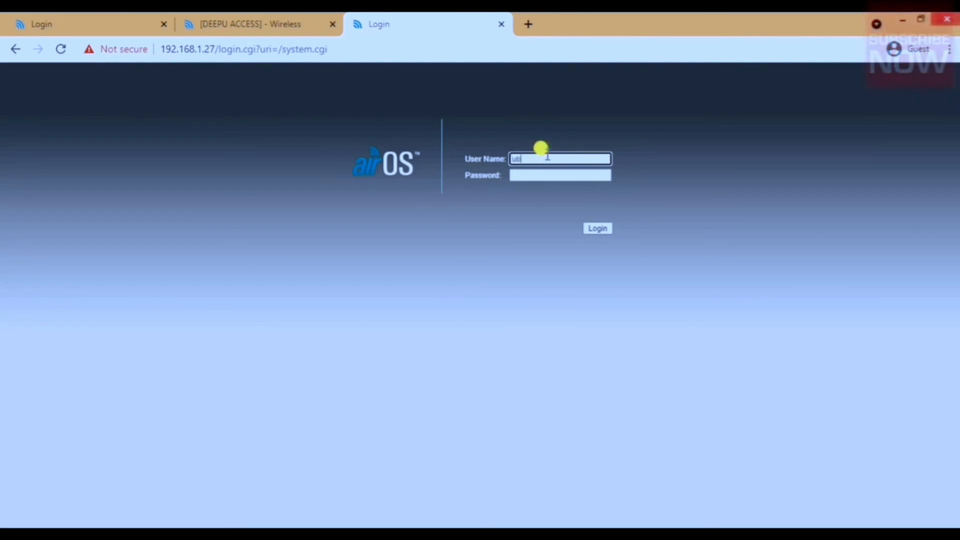
# Log back in to the station at 192.168.1.27 as ubnt with the new account password and open its main status page.
pyautogui.press('Tab')
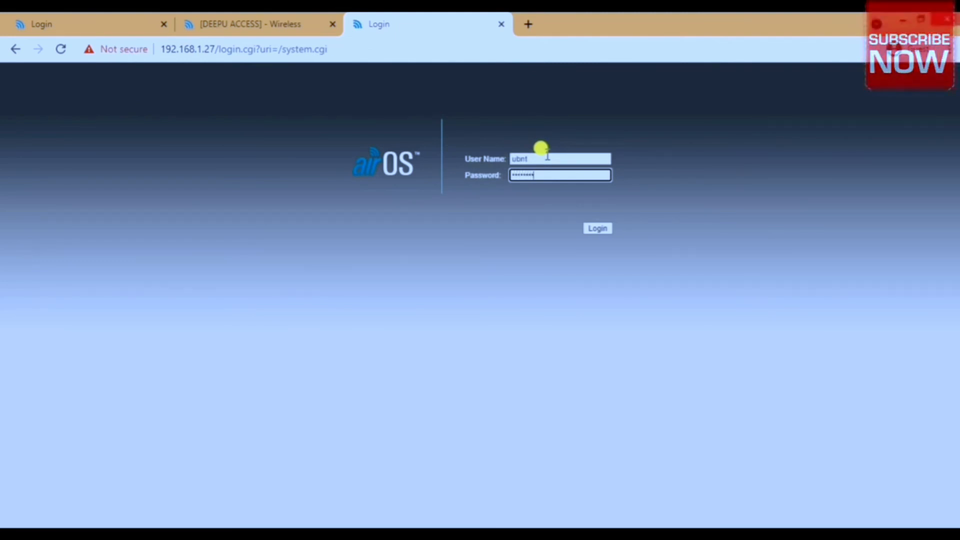
pyautogui.press('Return')
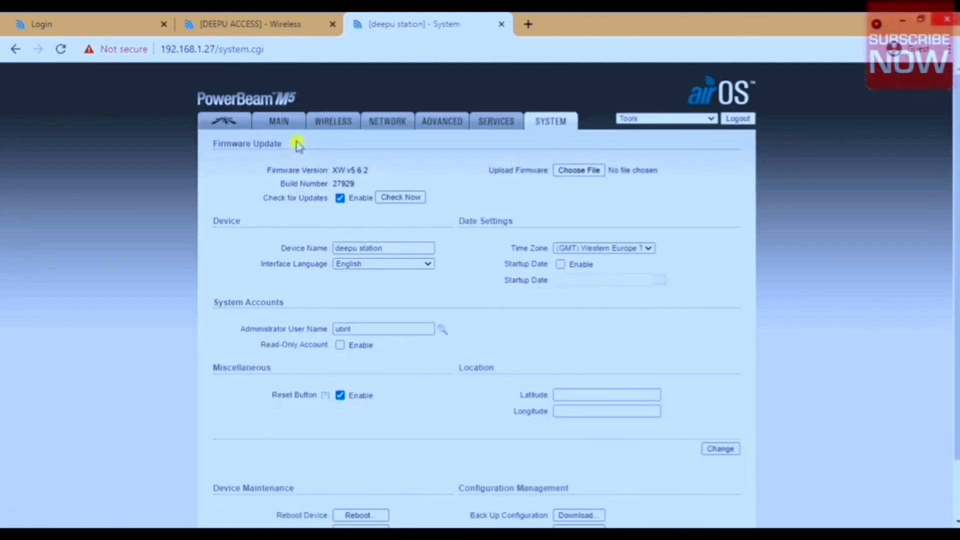
pyautogui.click(288, 131)
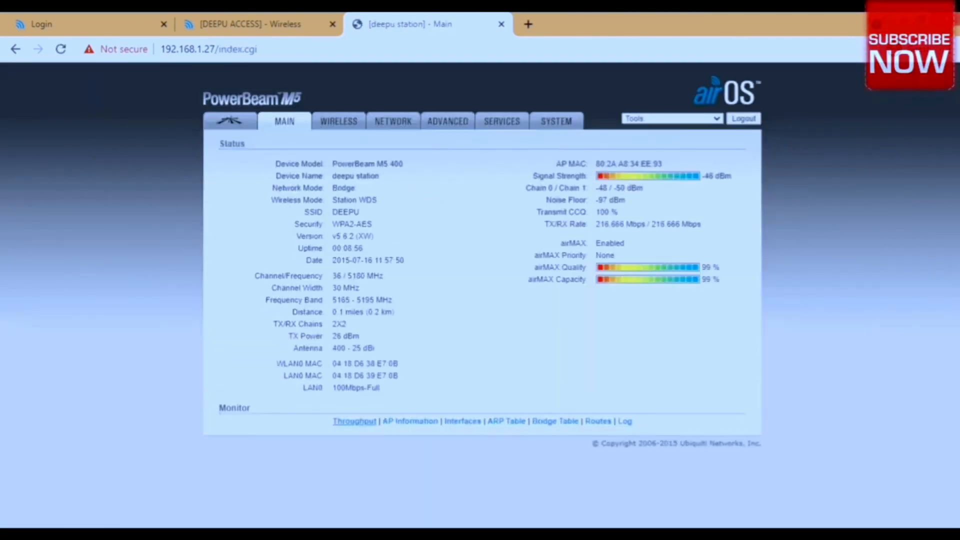